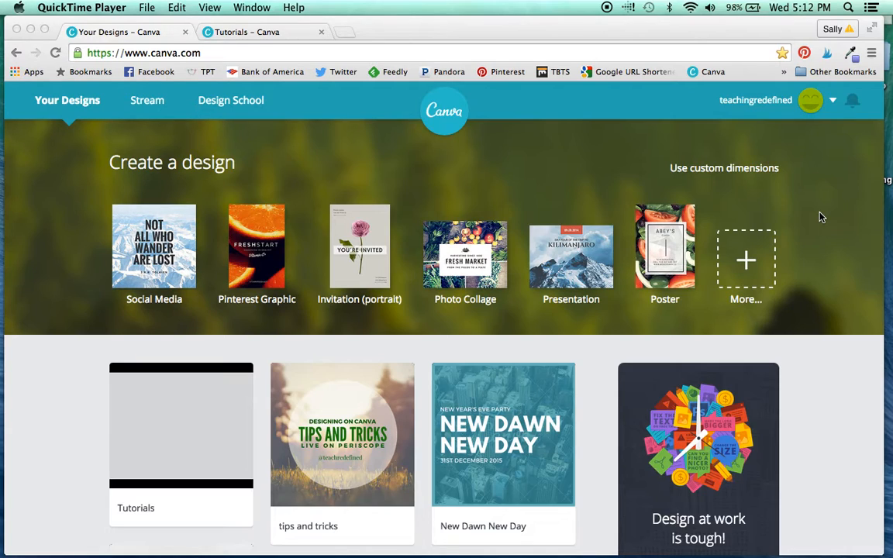
Step: Open the Tutorials design and add the translucent square shape onto the photo on page 1
click(273, 31)
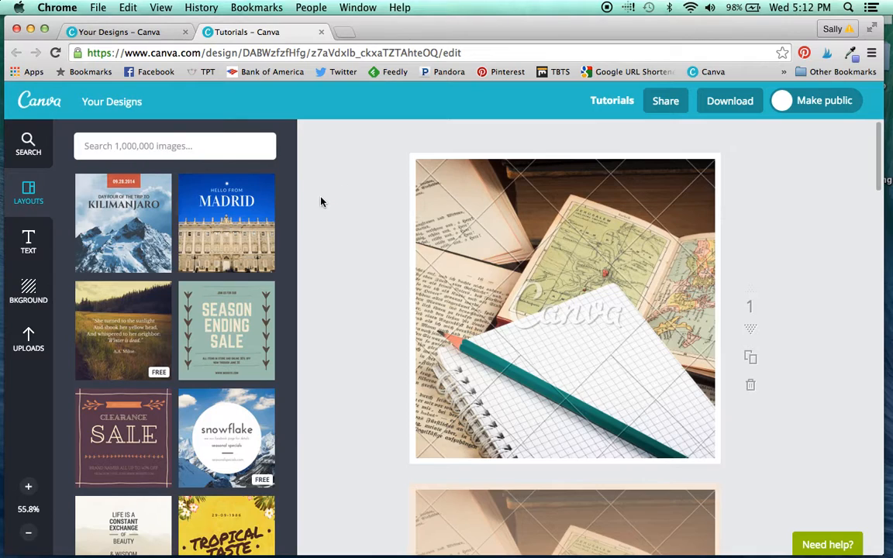
click(27, 142)
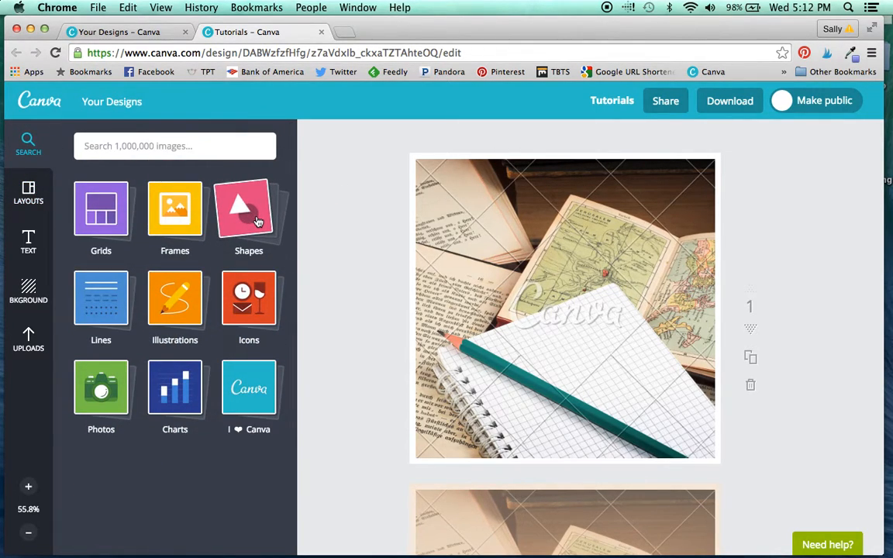
click(257, 222)
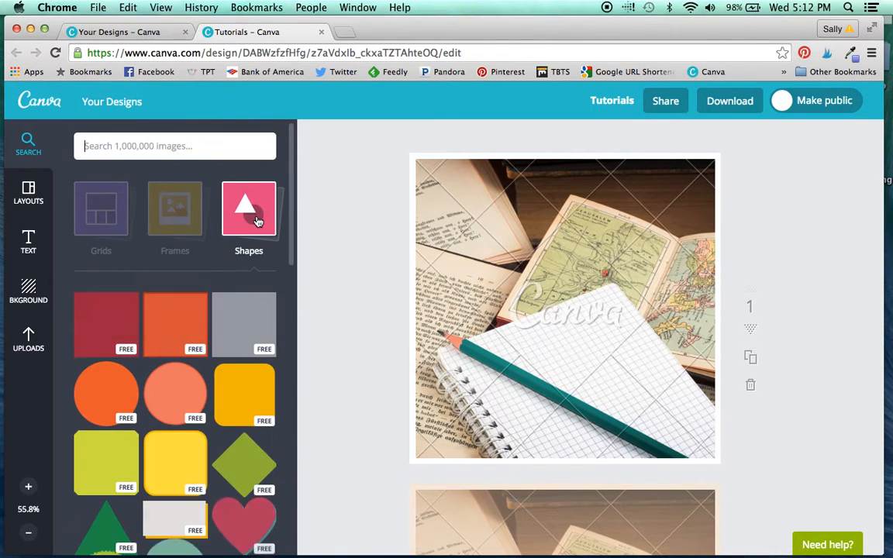
drag(244, 343, 560, 329)
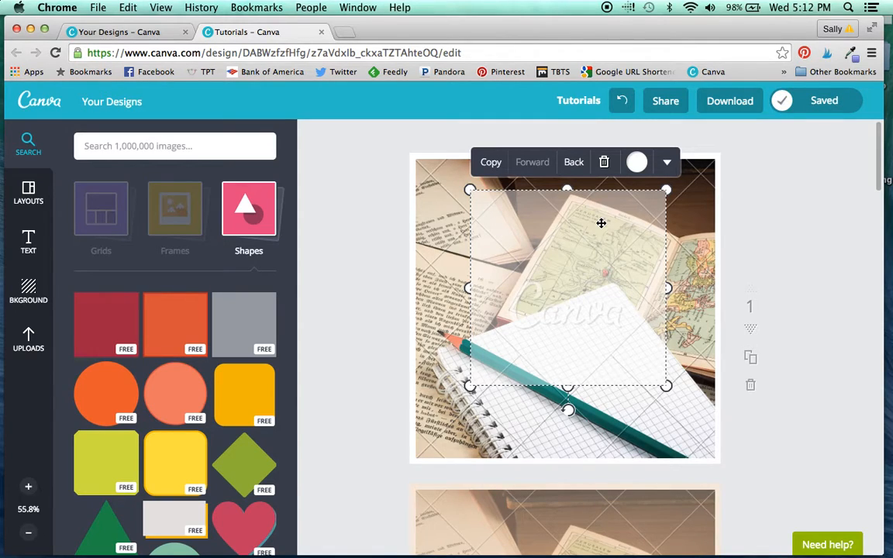
Step: Sample the cream colour of the printed book page in the photo with the eyedropper extension
click(643, 166)
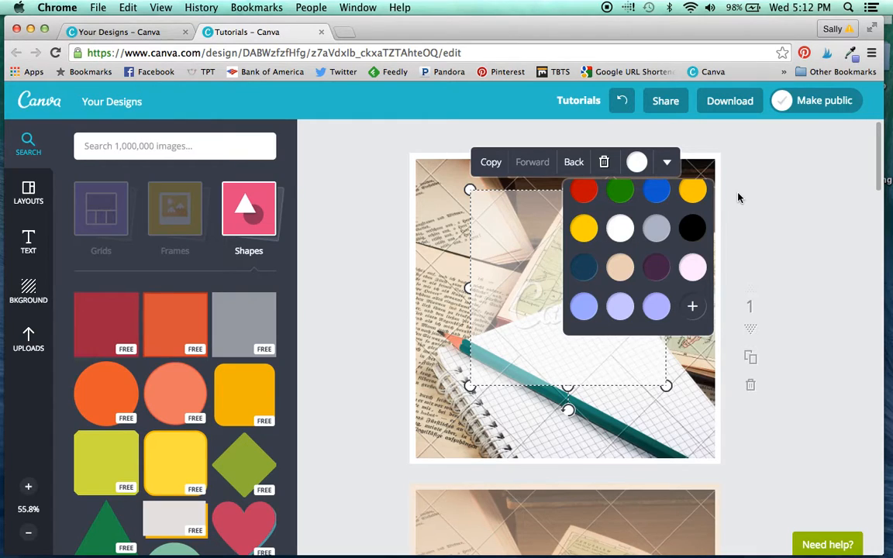
click(851, 53)
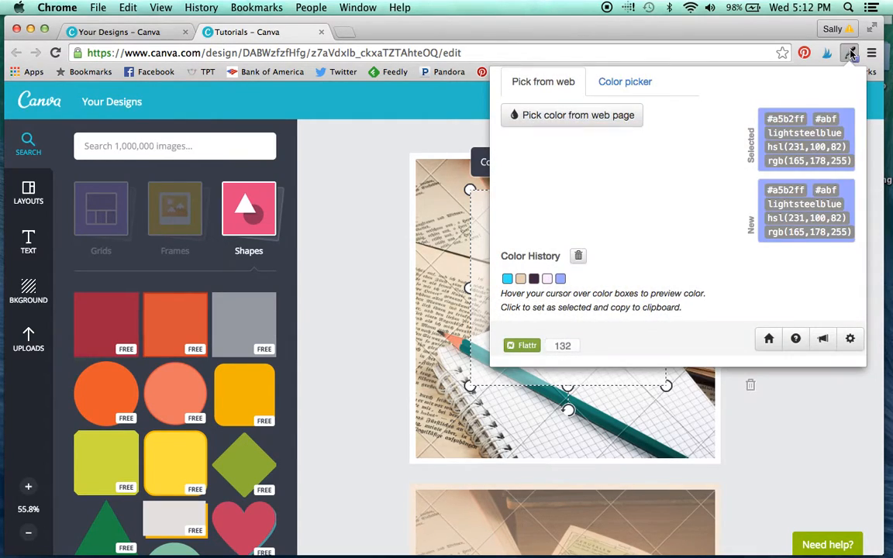
click(580, 116)
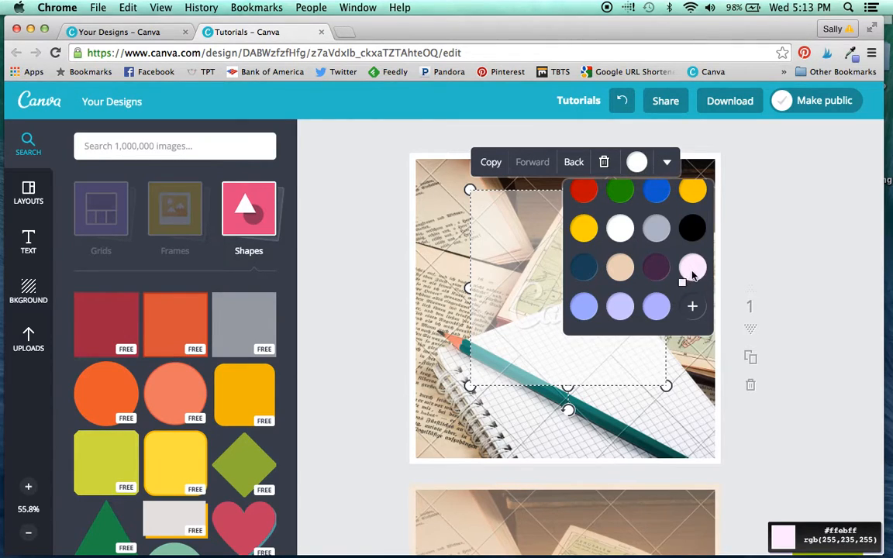
click(458, 252)
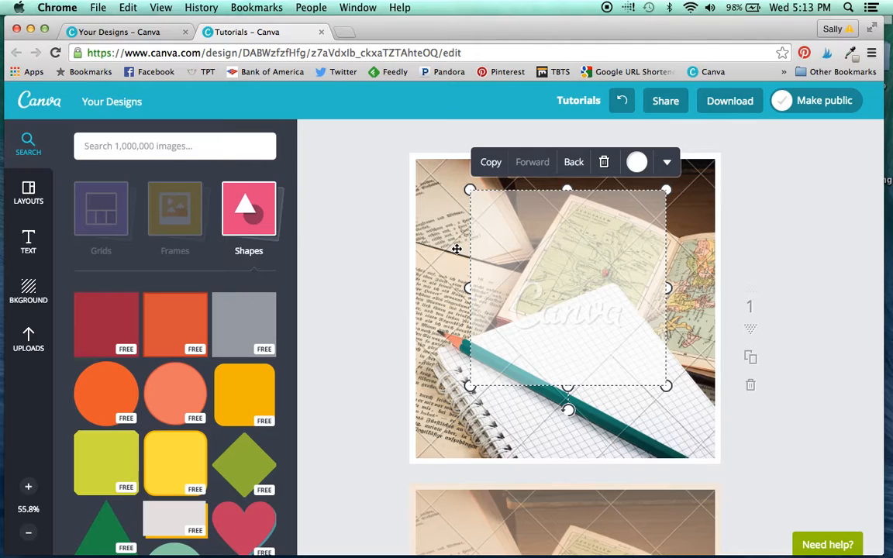
Step: Sample the tan edge of the map book in the photo and copy its colour code #edd4bf
click(850, 53)
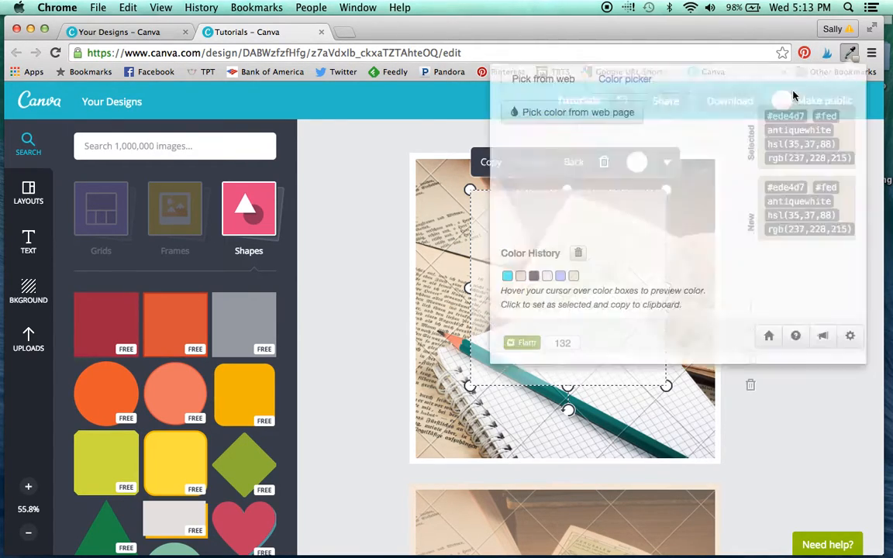
click(538, 118)
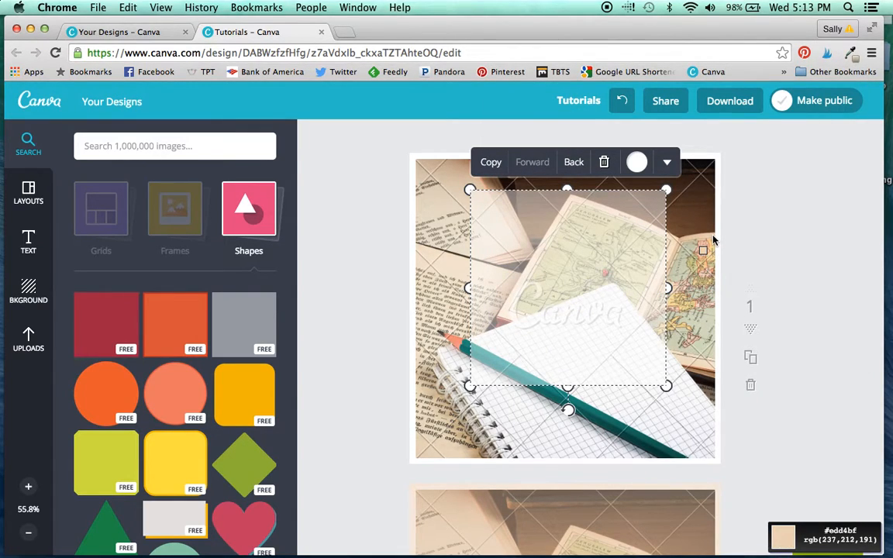
click(714, 241)
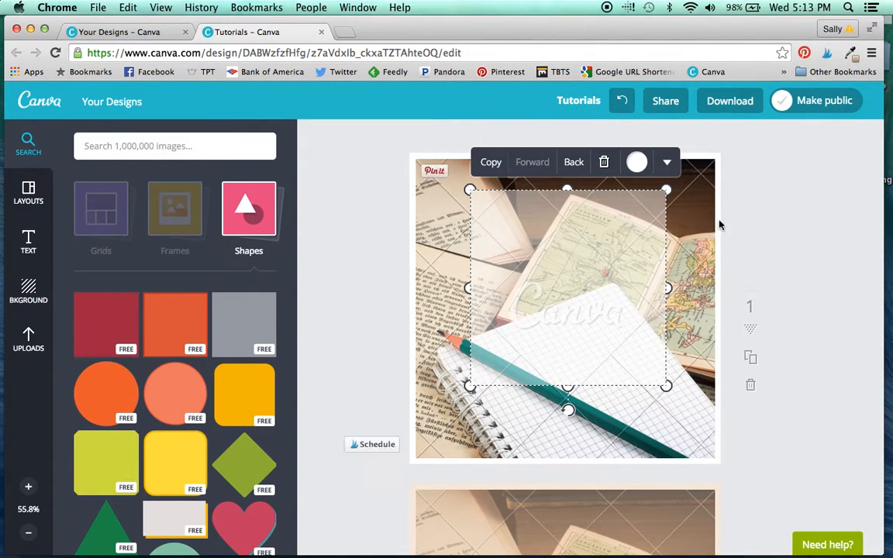
click(852, 55)
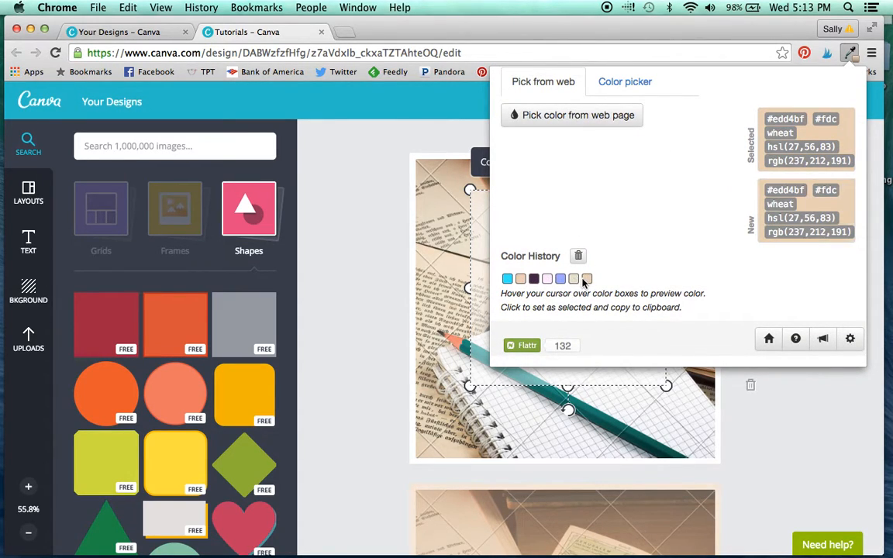
drag(774, 119, 799, 118)
click(428, 139)
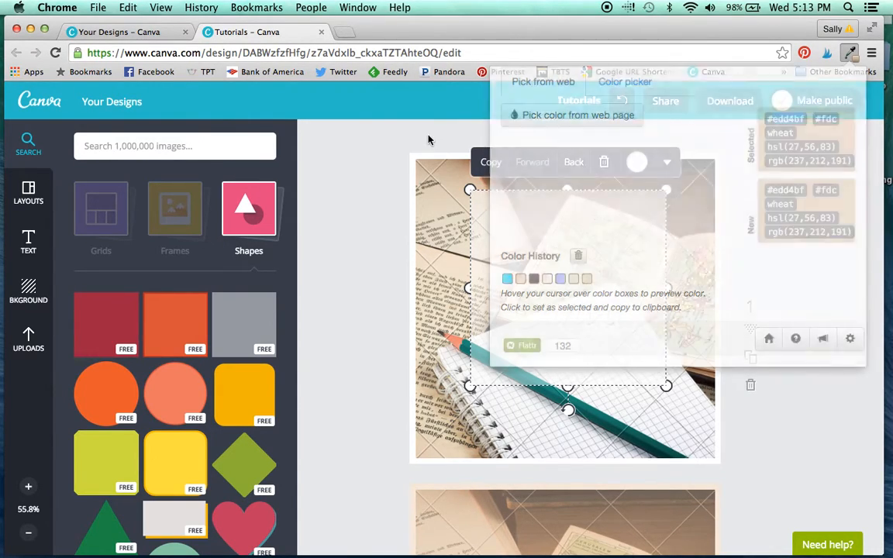
Step: Add edd4bf as a custom colour for the translucent square on page 1
click(637, 163)
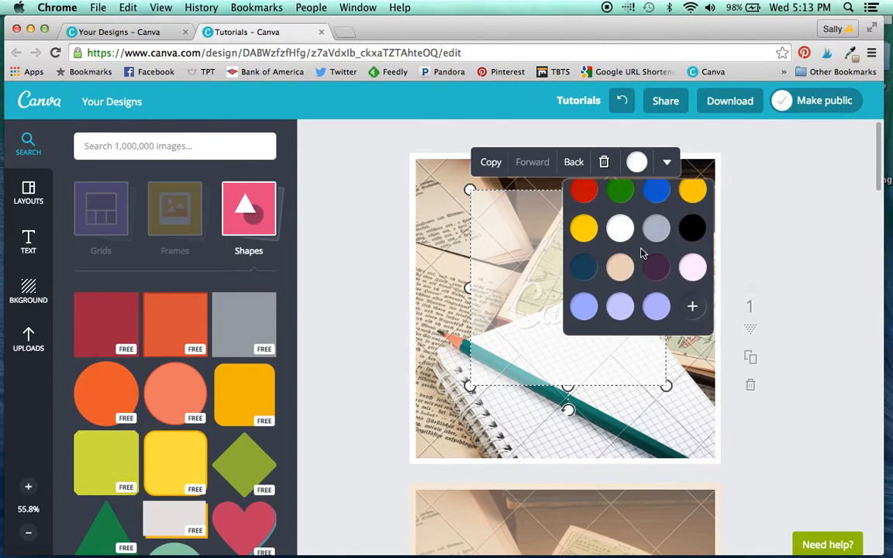
click(692, 305)
drag(802, 498, 749, 500)
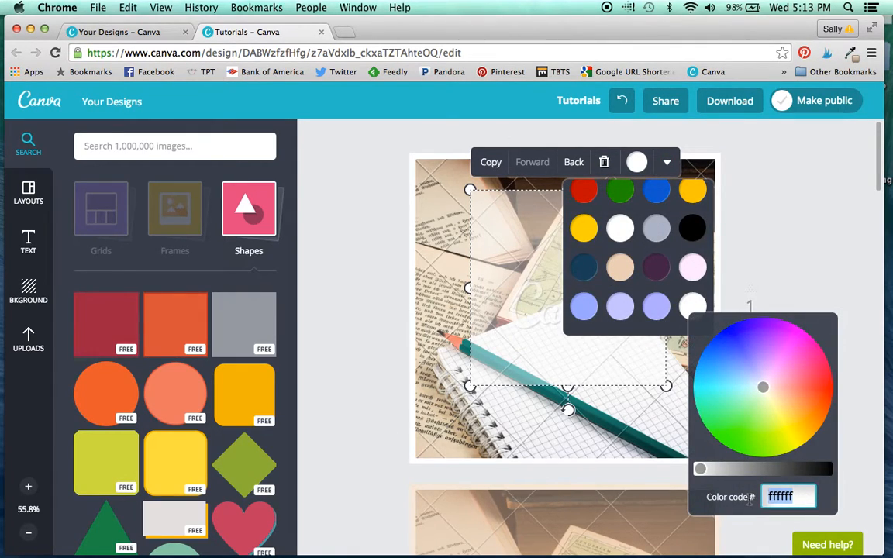
text(edd4bf)
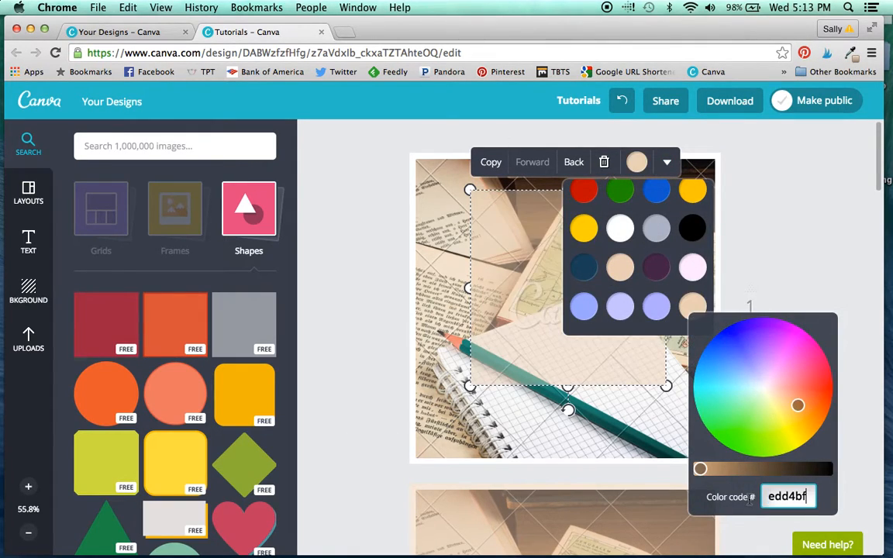
click(770, 252)
Step: Enlarge the tan translucent square until it covers the whole of page 1, including the white border
click(643, 356)
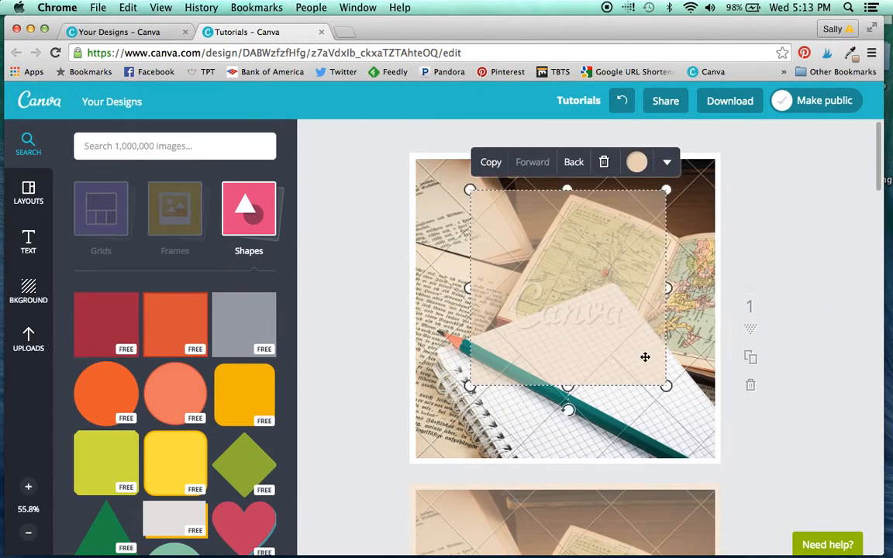
drag(666, 385, 720, 452)
drag(562, 319, 537, 332)
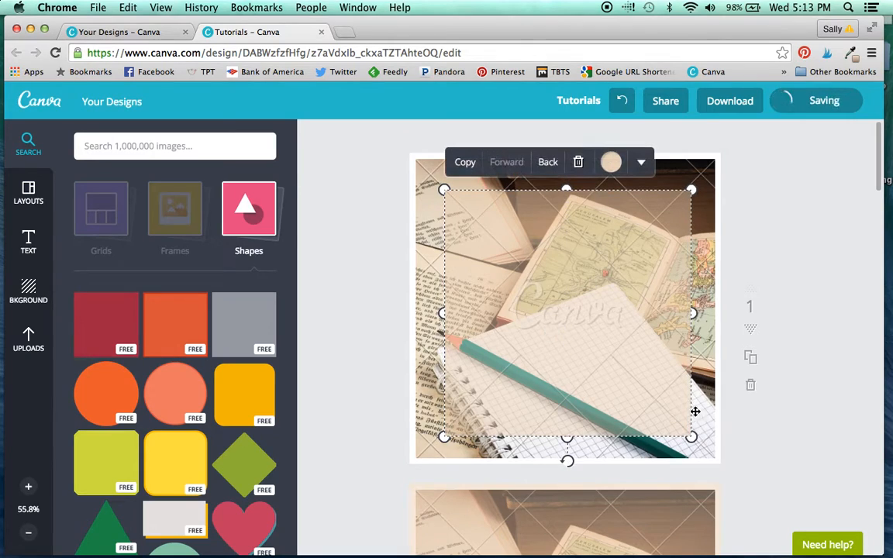
drag(691, 436, 720, 464)
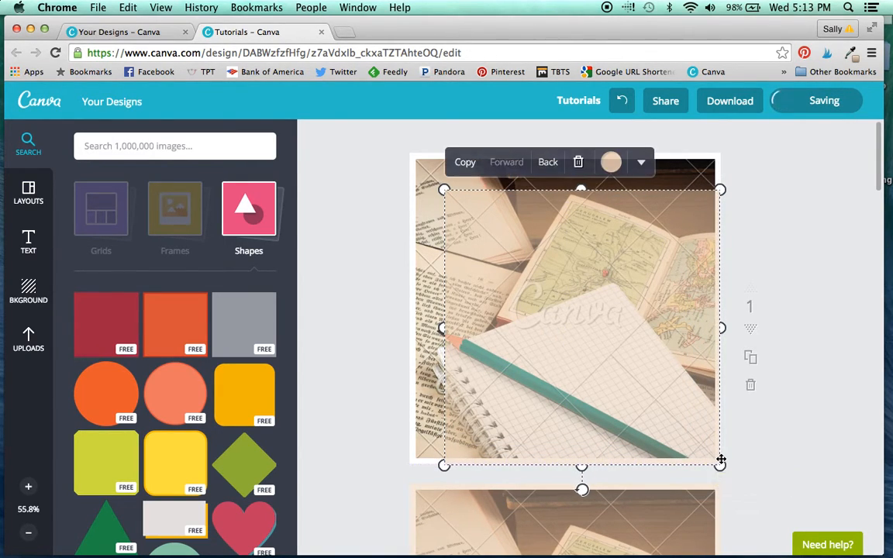
drag(438, 194, 409, 152)
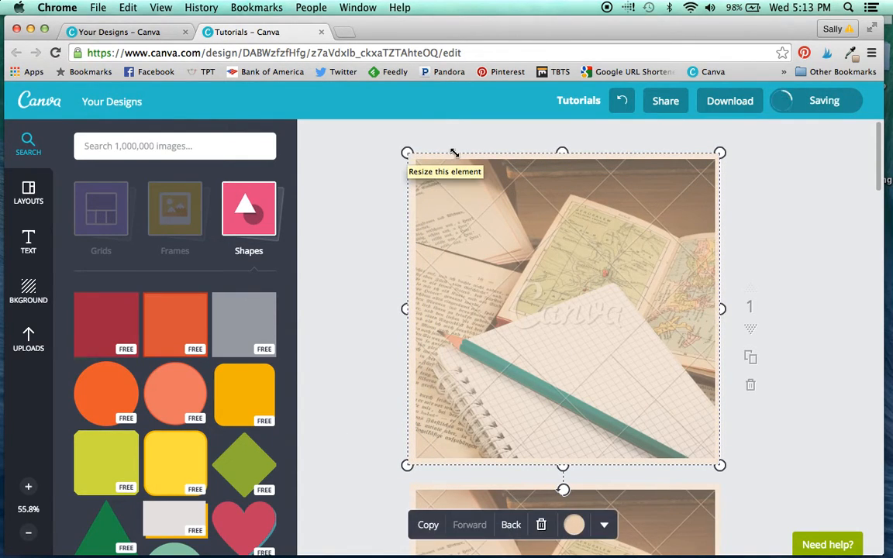
click(790, 247)
click(662, 249)
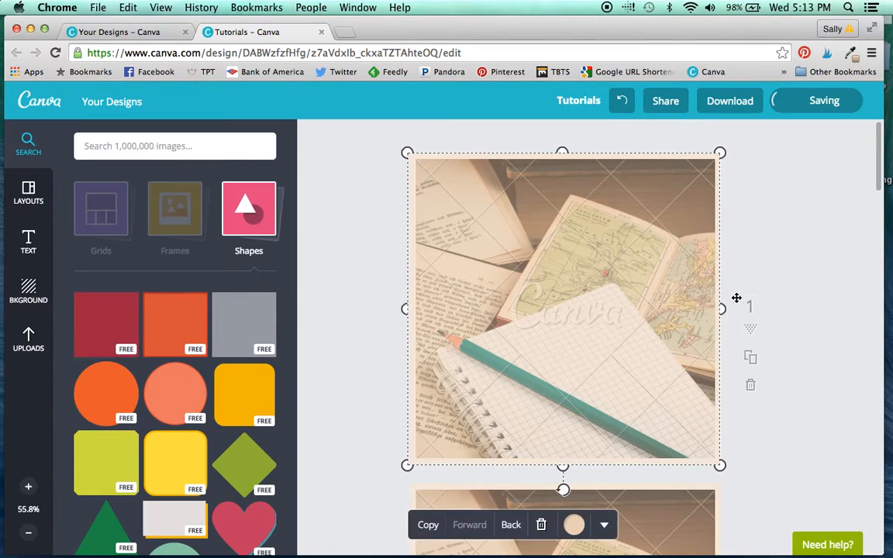
click(724, 308)
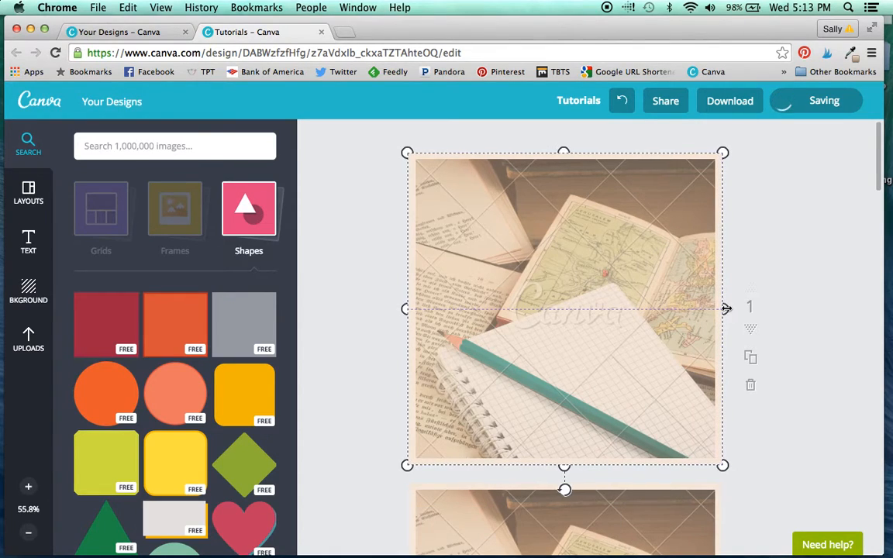
click(852, 303)
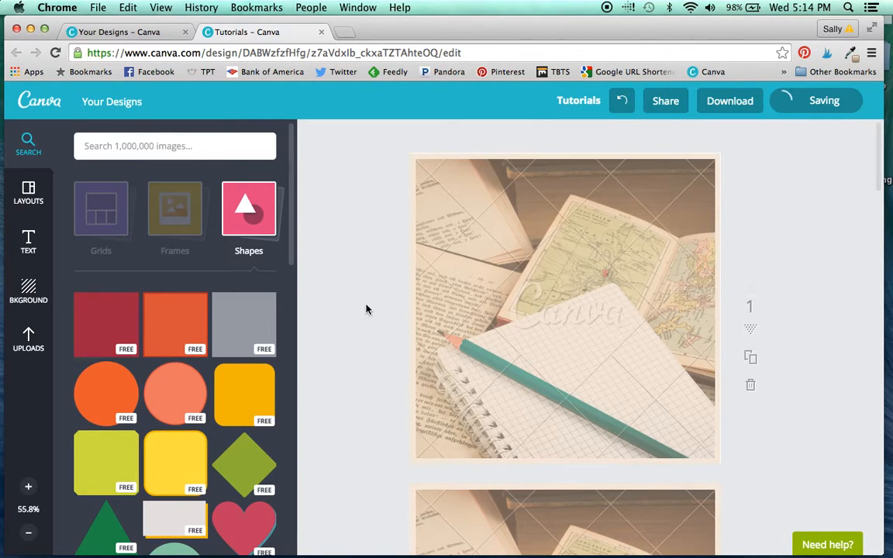
Step: Tighten the line height of the "OH, THE PLACES WE'LL GO" text on page 2, keeping its letter spacing at 0
scroll(410, 331, down, 2)
scroll(410, 331, down, 10)
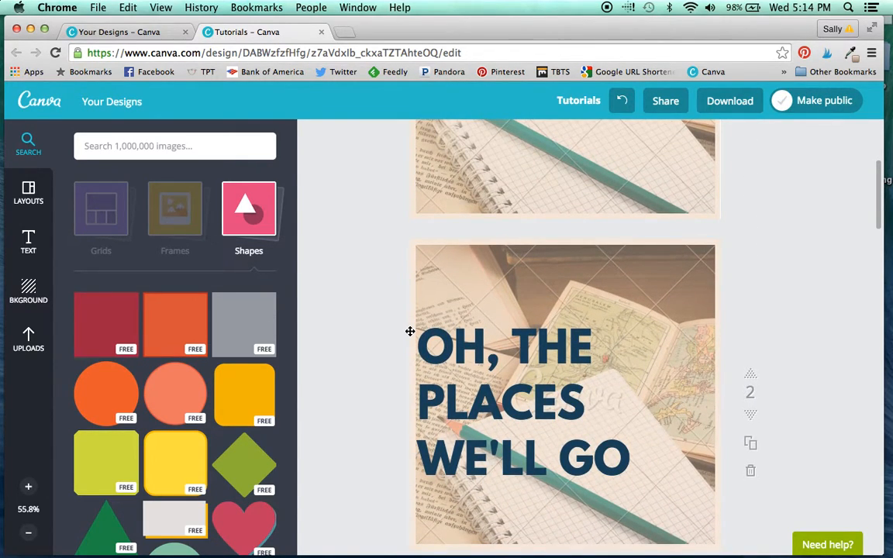
scroll(411, 331, down, 3)
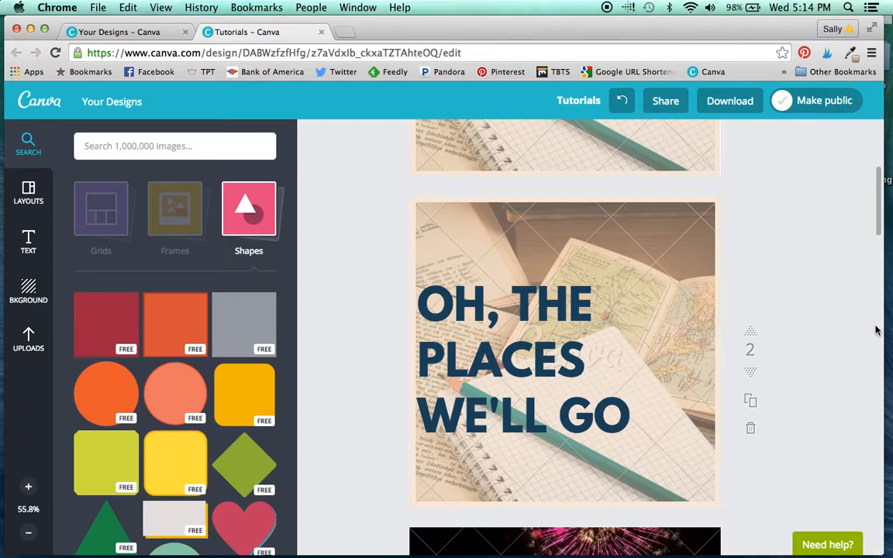
click(555, 355)
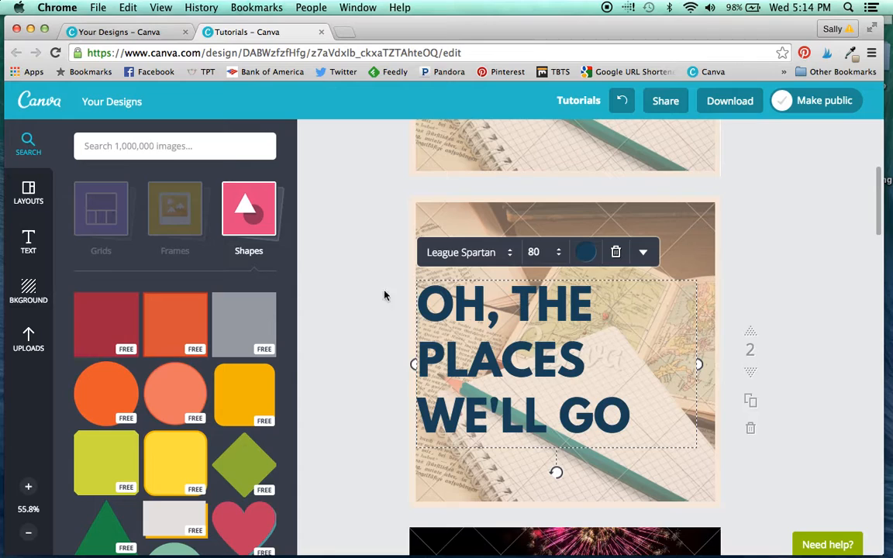
click(27, 242)
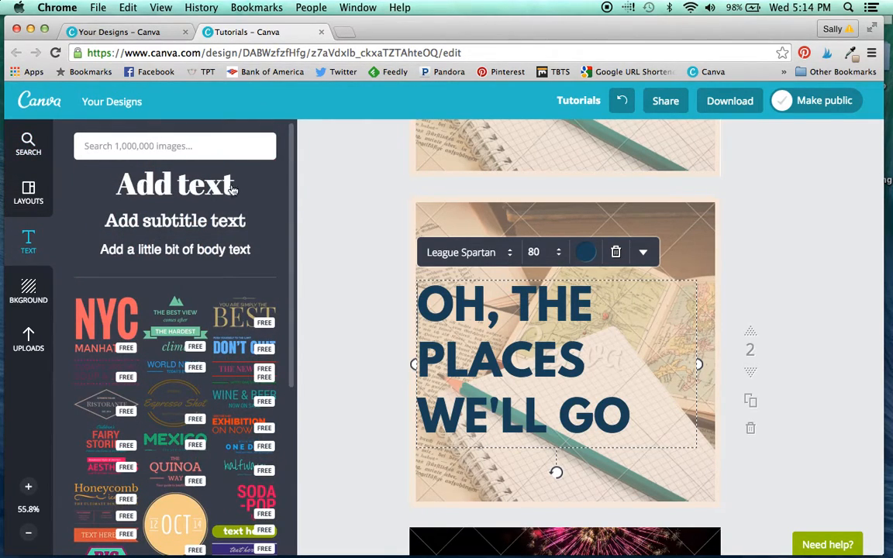
click(643, 254)
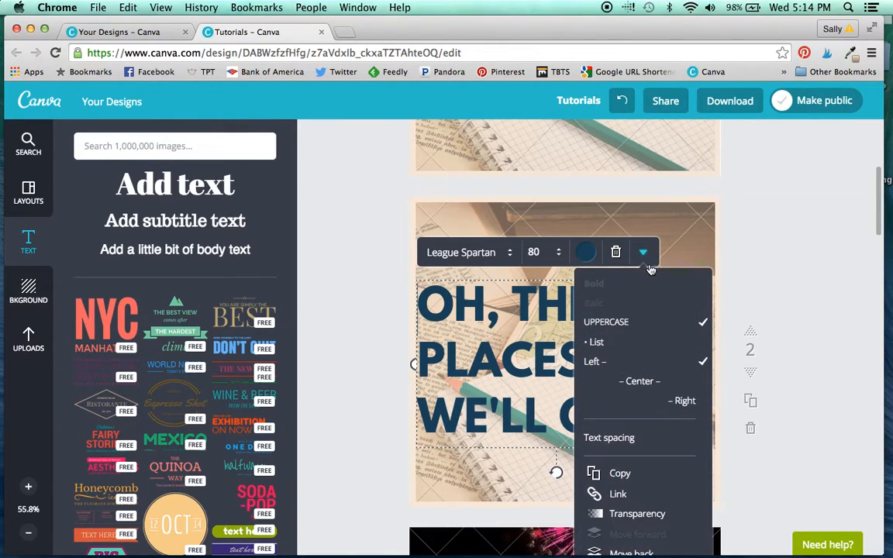
click(629, 439)
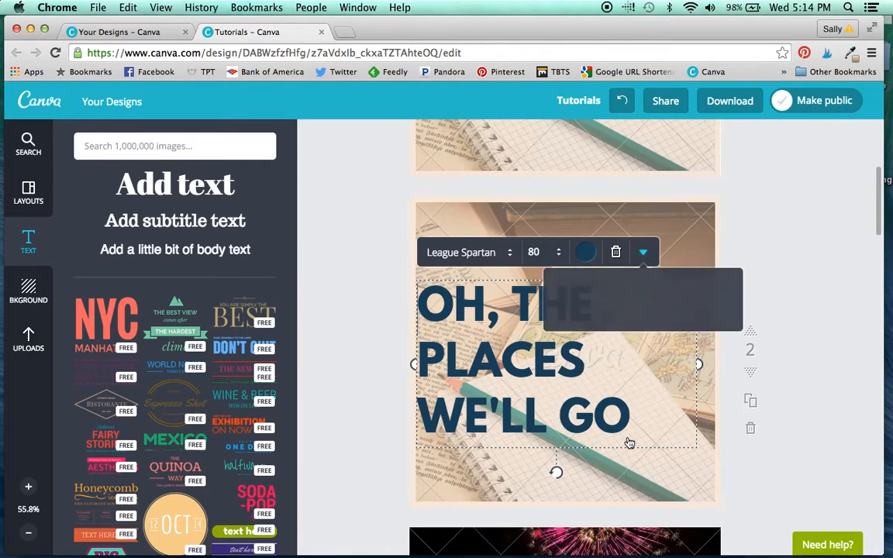
mouse_move(674, 313)
mouse_down()
mouse_move(665, 313)
mouse_move(690, 313)
mouse_move(663, 314)
mouse_up()
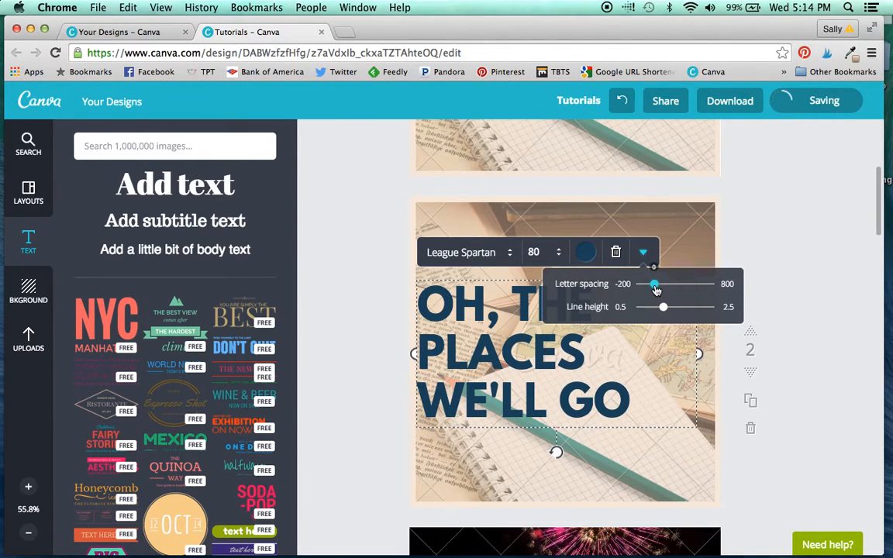
mouse_move(656, 289)
mouse_down()
mouse_move(664, 292)
mouse_move(656, 289)
mouse_up()
drag(653, 289, 656, 290)
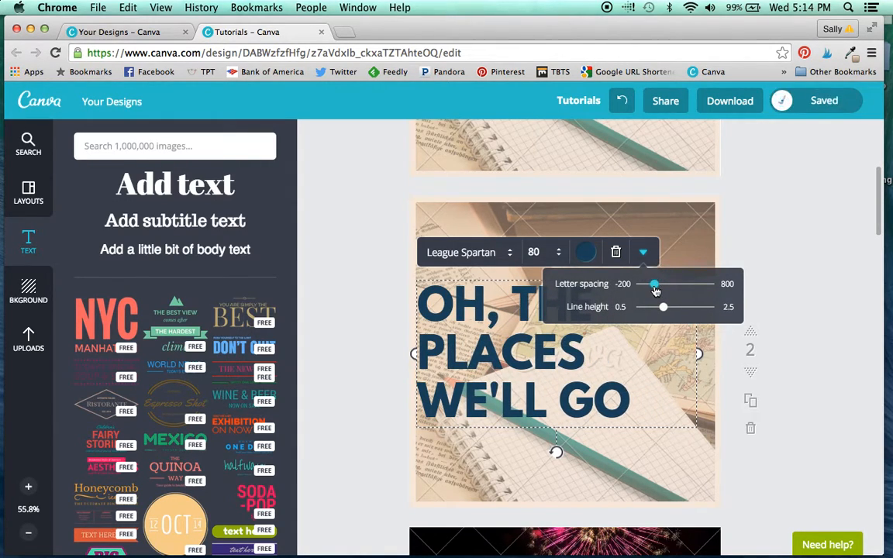
click(796, 314)
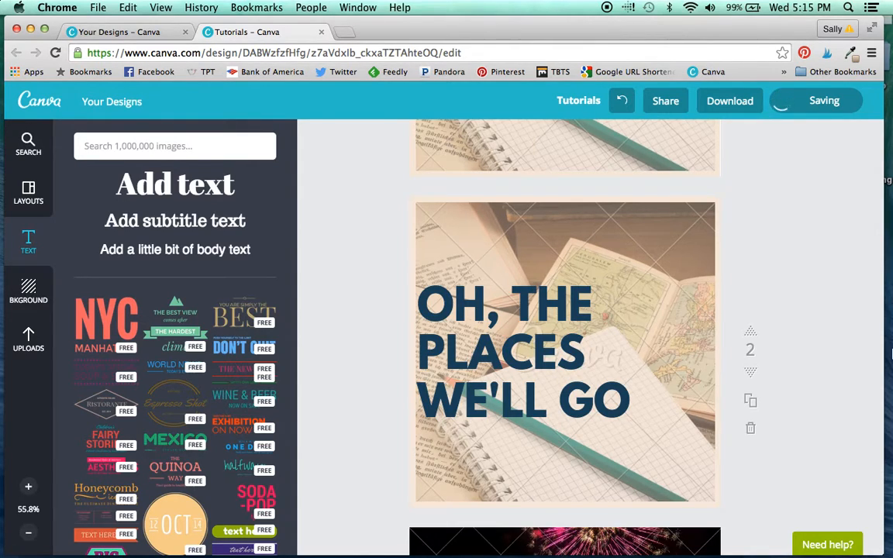
scroll(874, 406, down, 1)
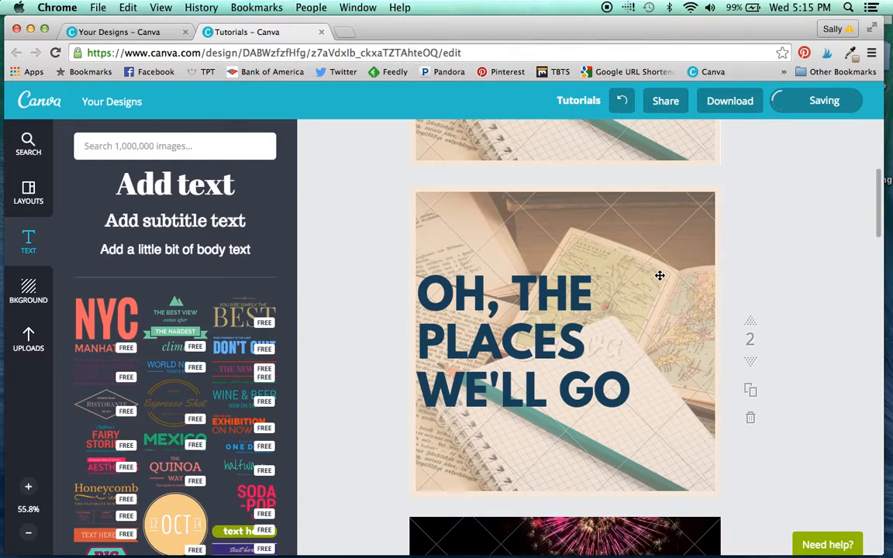
scroll(668, 255, up, 3)
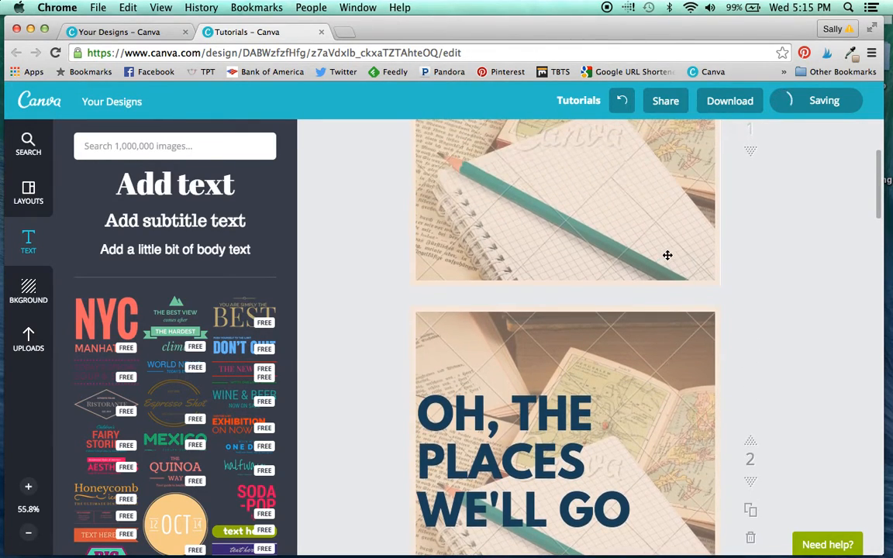
scroll(616, 373, down, 2)
scroll(616, 373, down, 4)
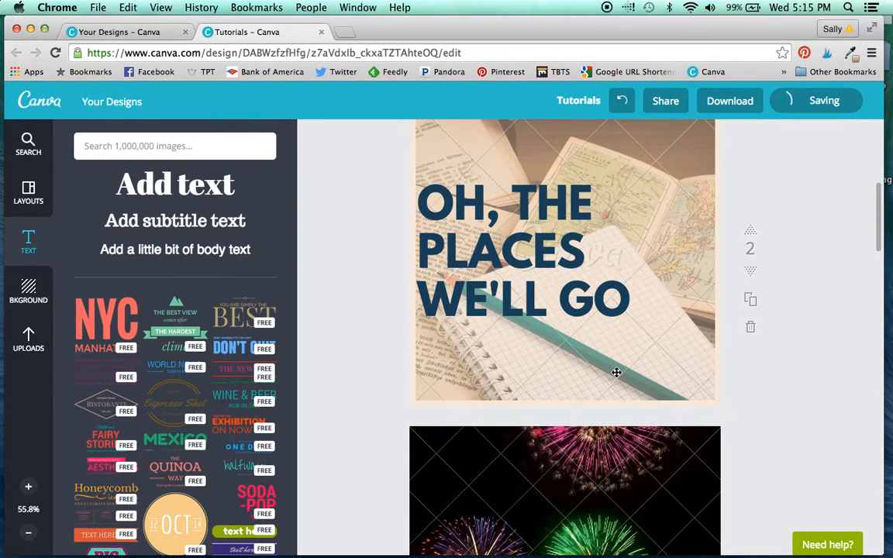
Step: Apply the Whimsical filter to the fireworks photo on page 3
scroll(615, 373, down, 5)
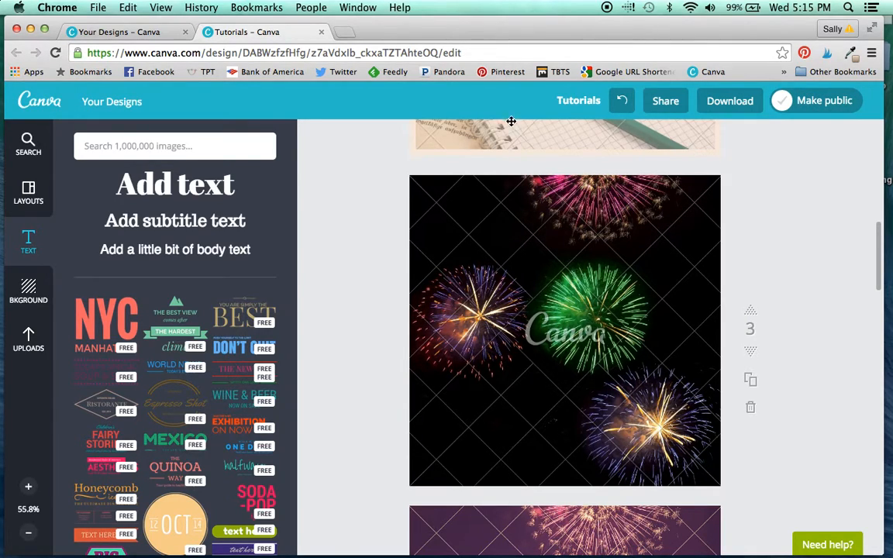
click(27, 143)
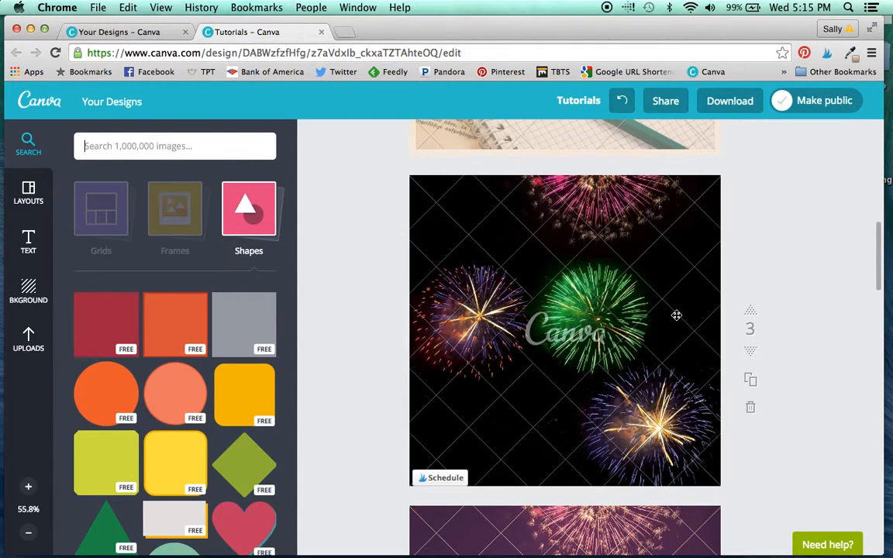
click(586, 279)
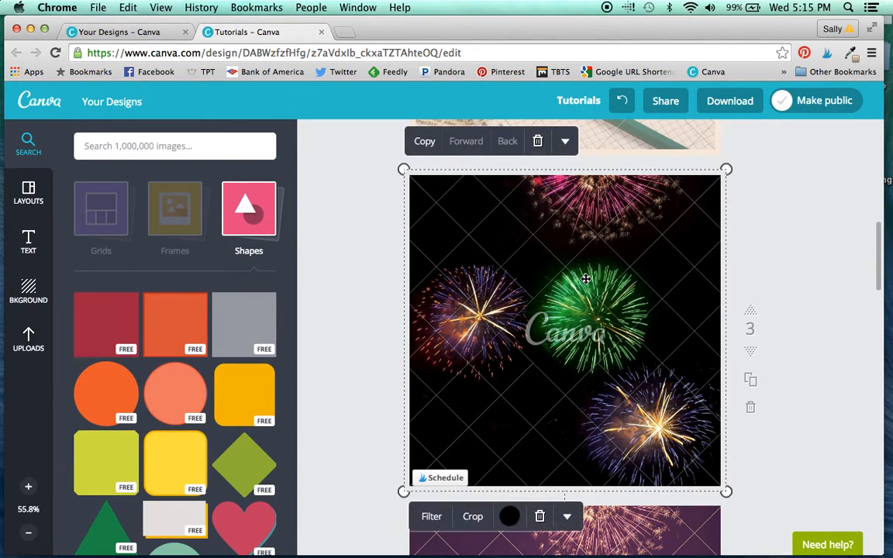
click(431, 518)
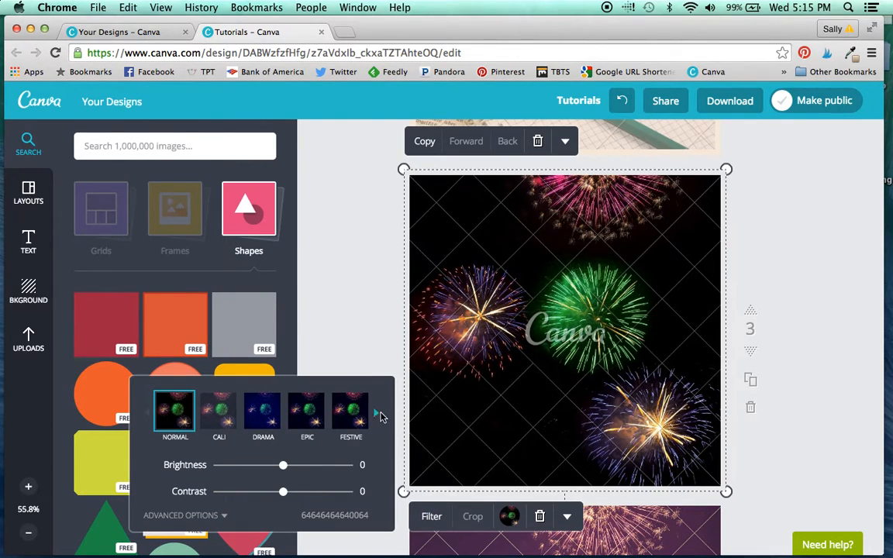
click(377, 413)
click(377, 415)
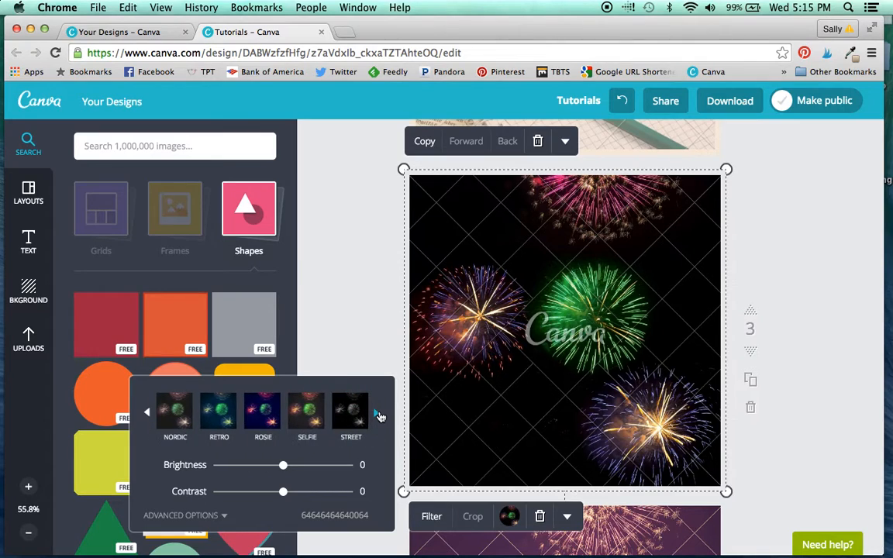
click(376, 414)
click(321, 421)
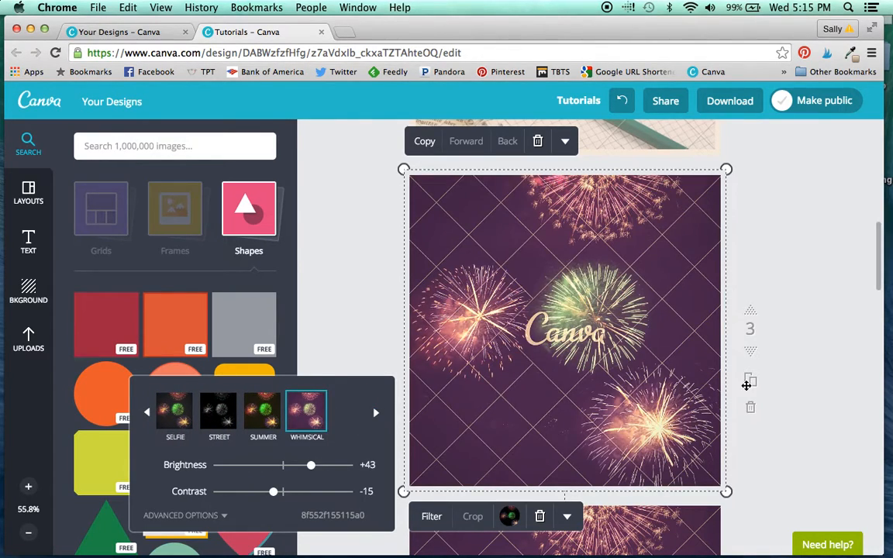
click(360, 335)
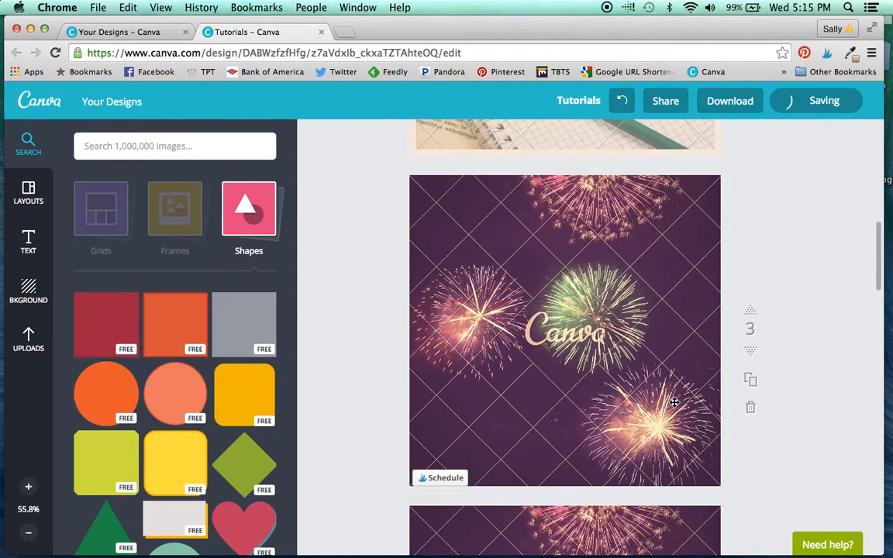
Step: Add the solid orange circle shape to page 4, enlarge it slightly and centre it over the fireworks photo
scroll(758, 426, down, 5)
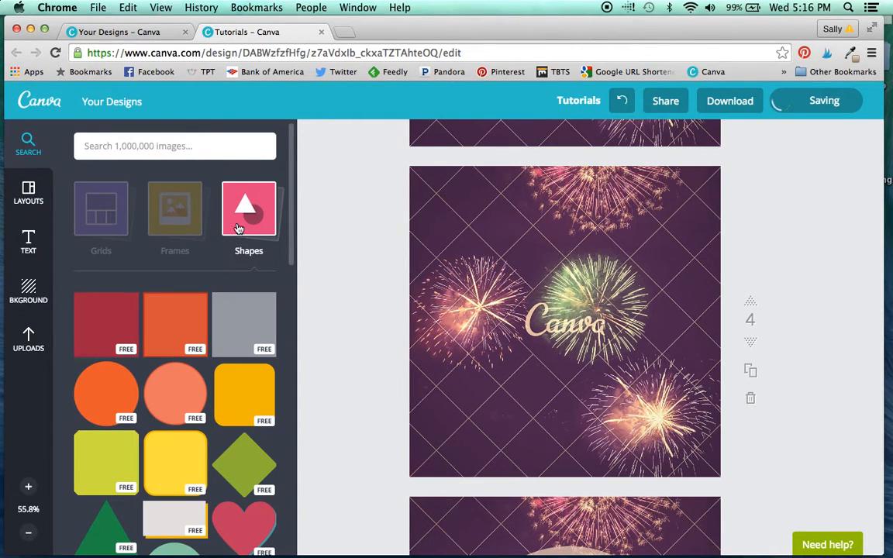
click(111, 397)
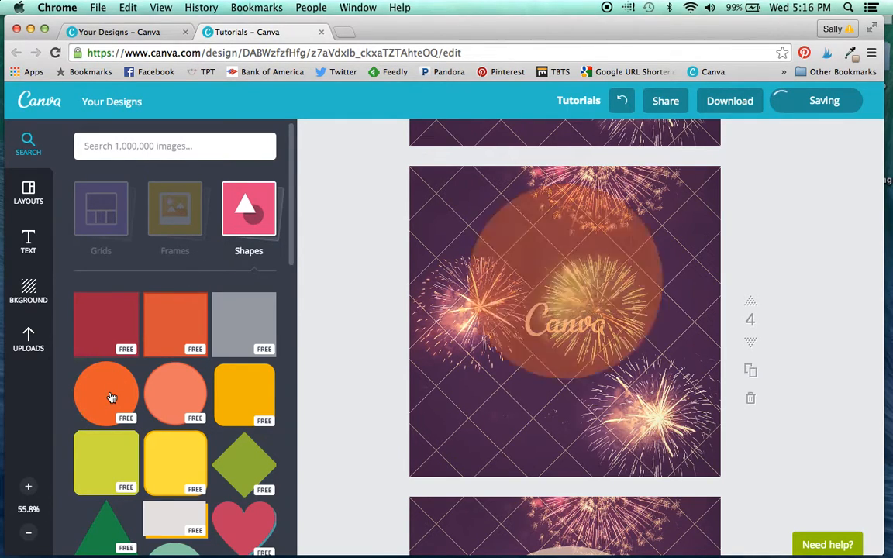
drag(663, 224, 679, 211)
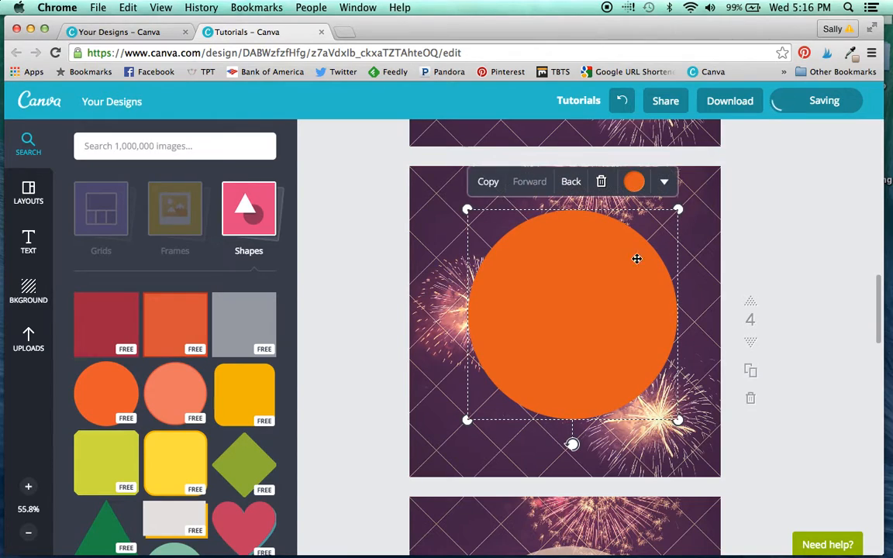
drag(559, 343, 555, 342)
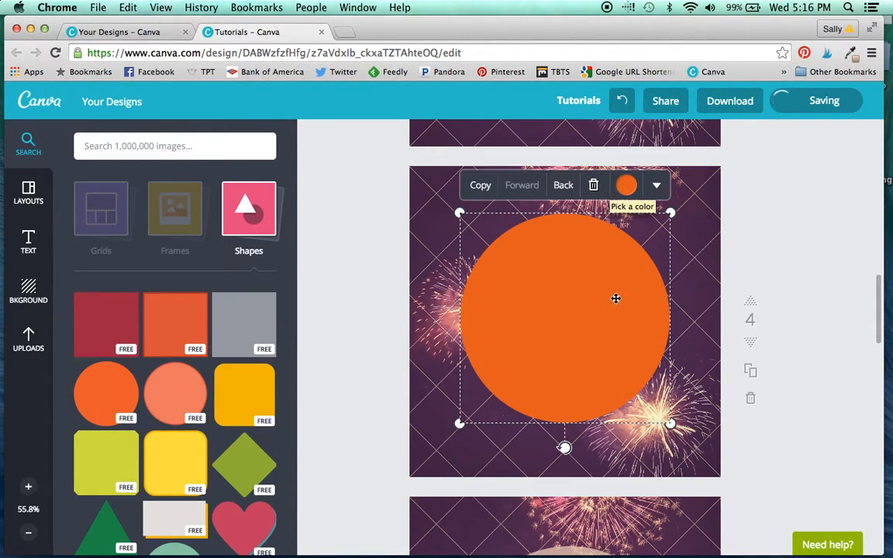
Step: Recolour the orange circle on page 4 with the first tan swatch of the colour palette
scroll(616, 294, down, 1)
scroll(616, 294, down, 1)
scroll(616, 294, up, 1)
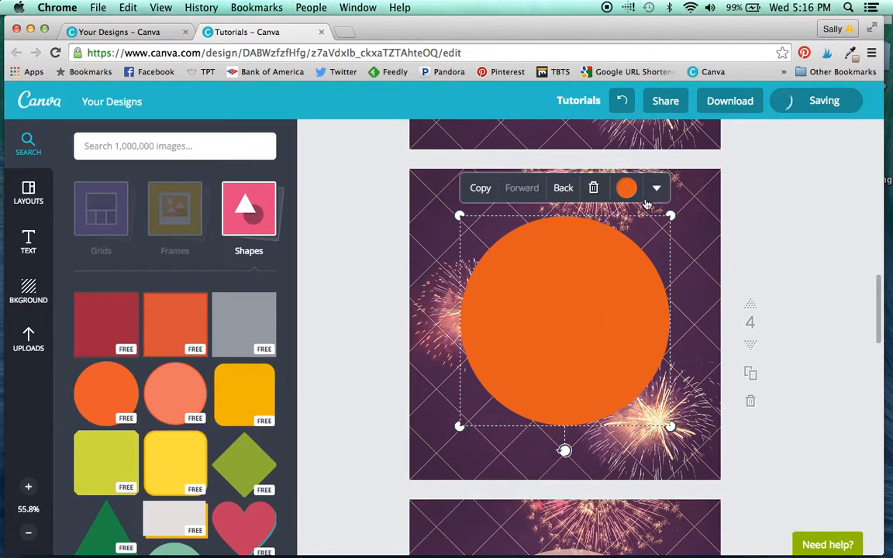
click(630, 189)
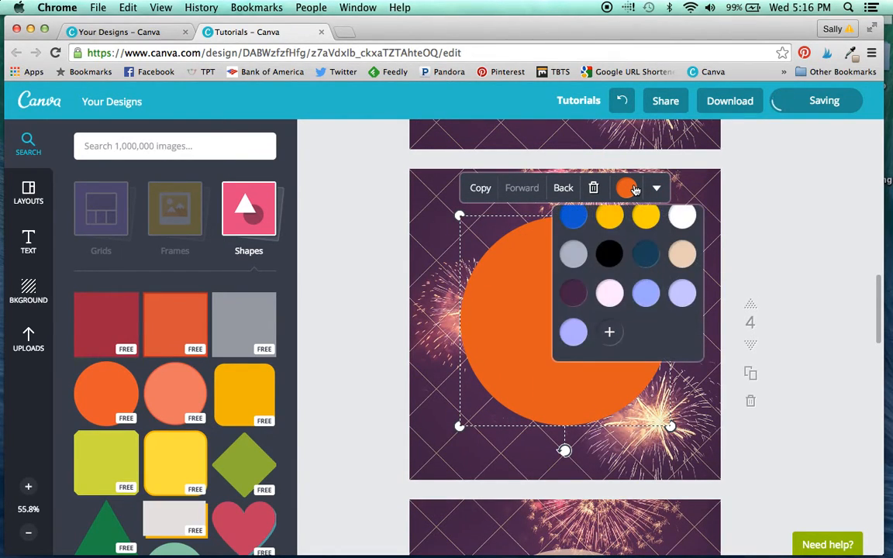
scroll(610, 284, up, 1)
scroll(610, 285, up, 2)
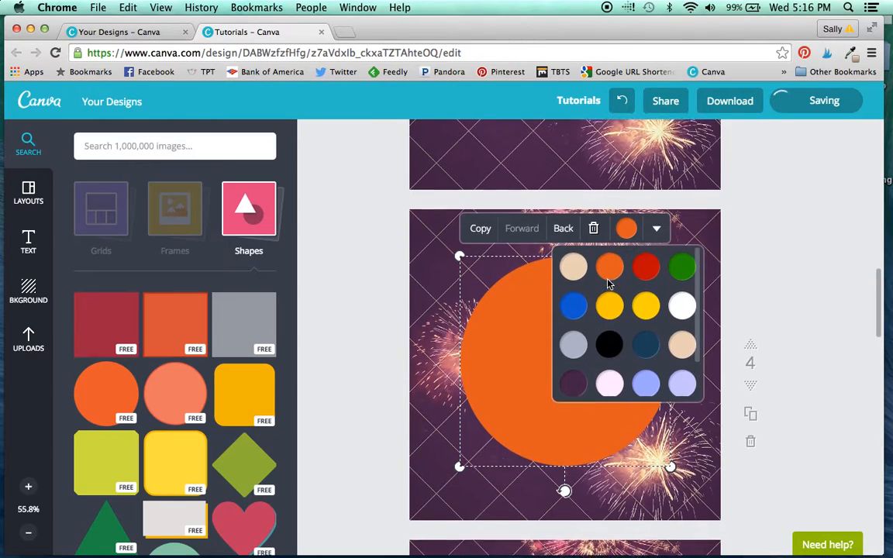
click(581, 273)
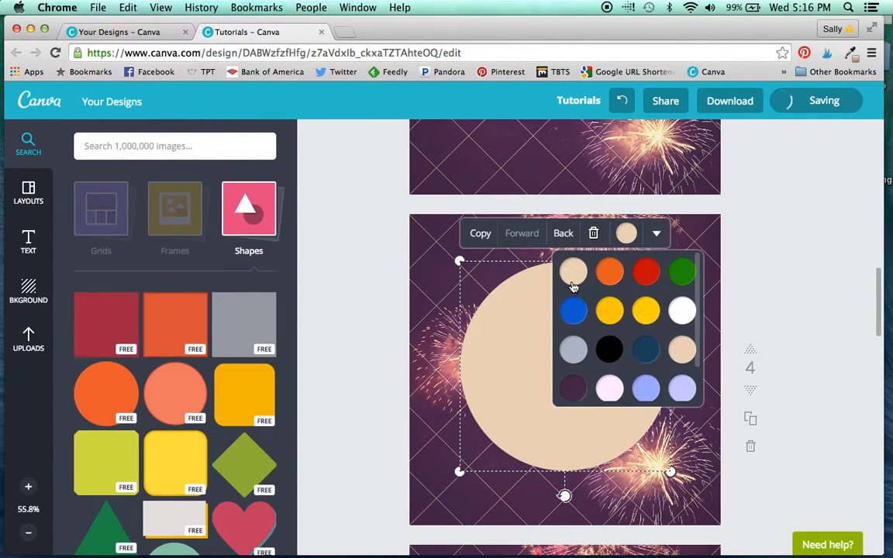
Step: Make the tan circle on page 4 translucent, with its transparency at about 70 on the 0 to 100 scale
click(657, 235)
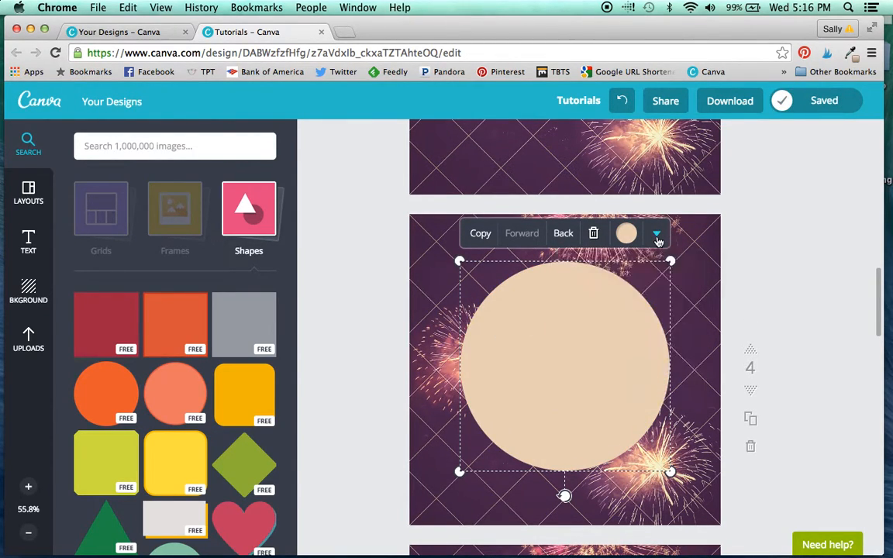
click(636, 286)
mouse_move(723, 272)
mouse_down()
mouse_move(712, 273)
mouse_move(723, 272)
mouse_up()
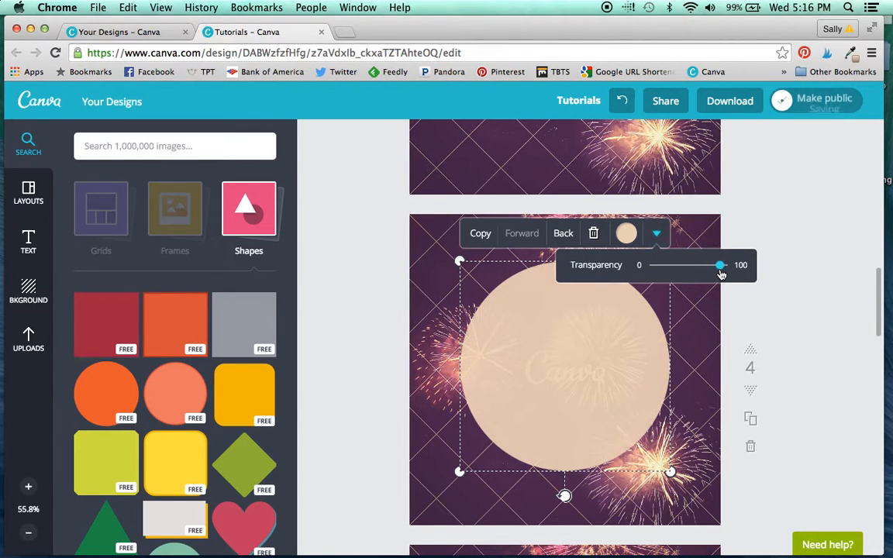
click(661, 238)
click(659, 235)
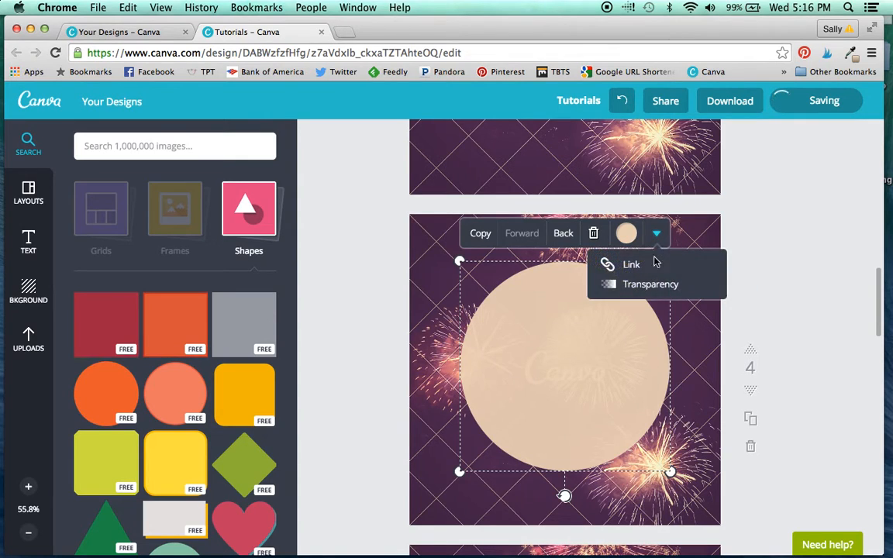
click(644, 285)
drag(727, 269, 708, 269)
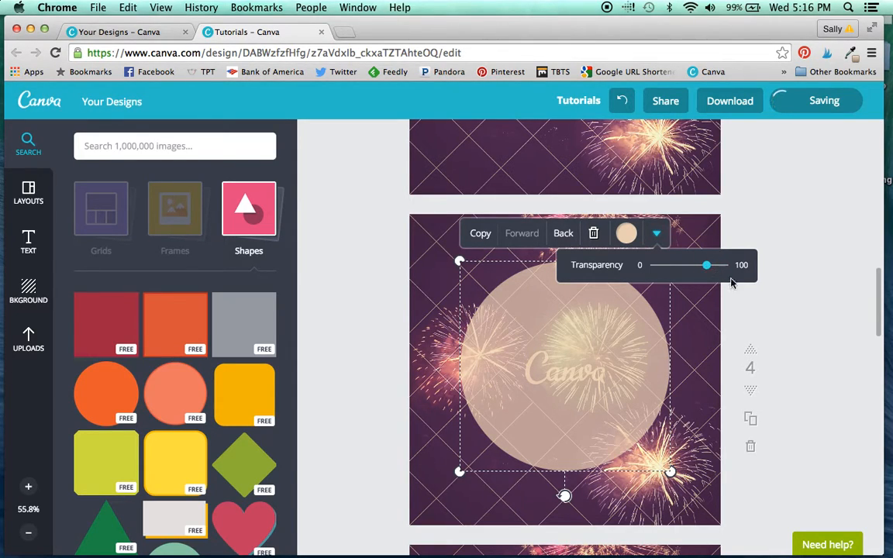
click(825, 352)
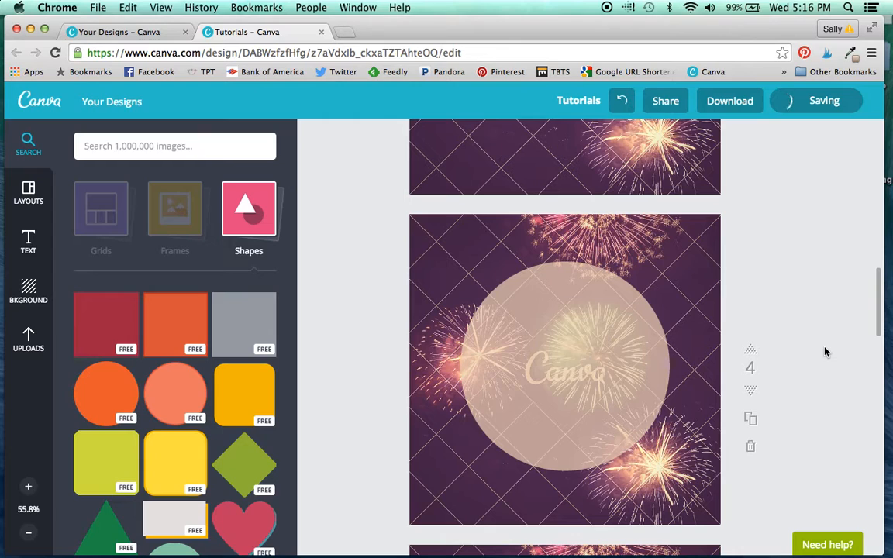
Step: Check the fonts and sizes used for "never let anyone dull your" and "sparkle" on page 5
scroll(825, 353, down, 5)
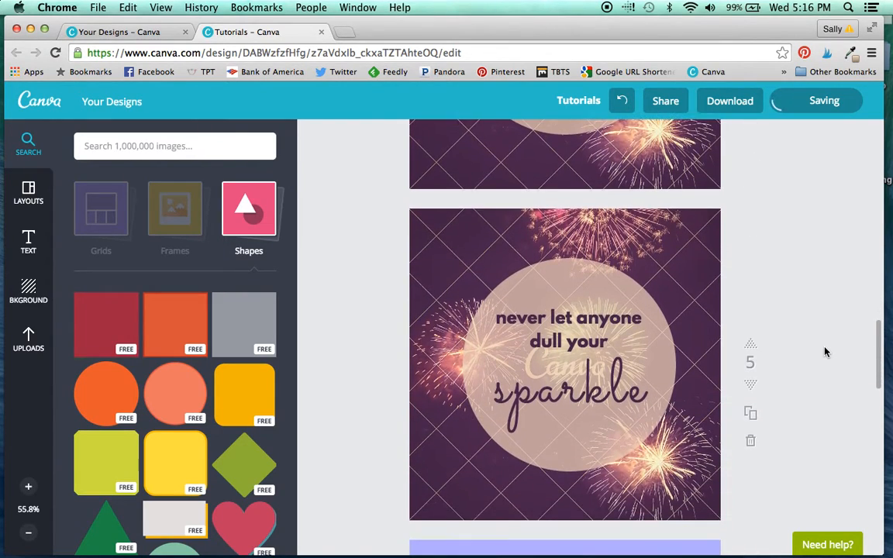
click(556, 322)
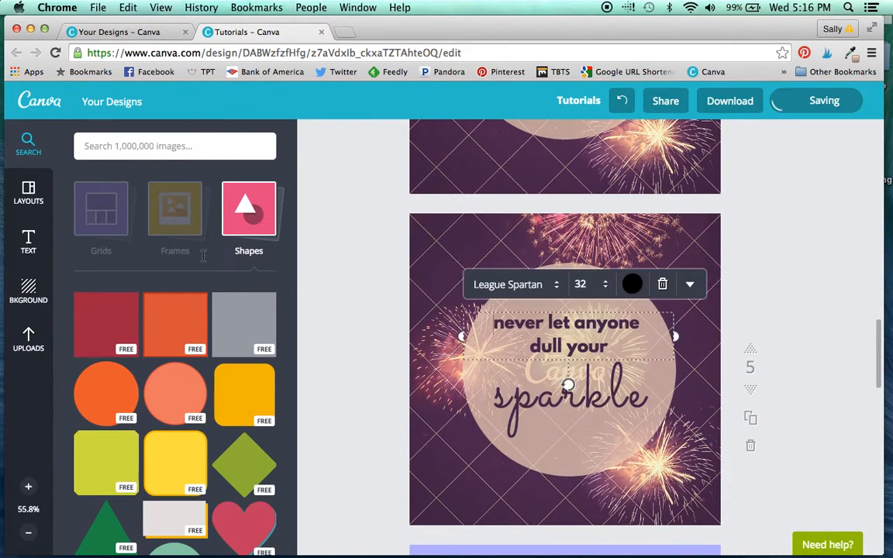
click(31, 242)
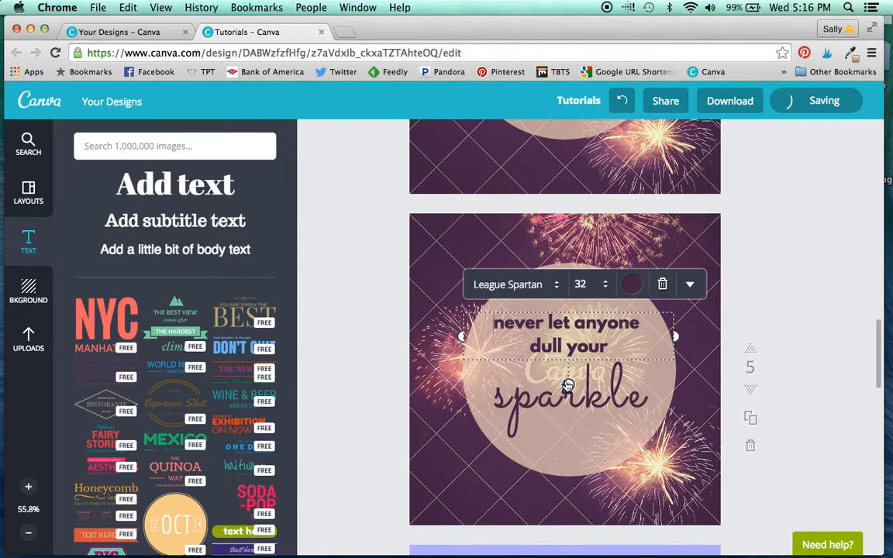
click(537, 398)
click(537, 398)
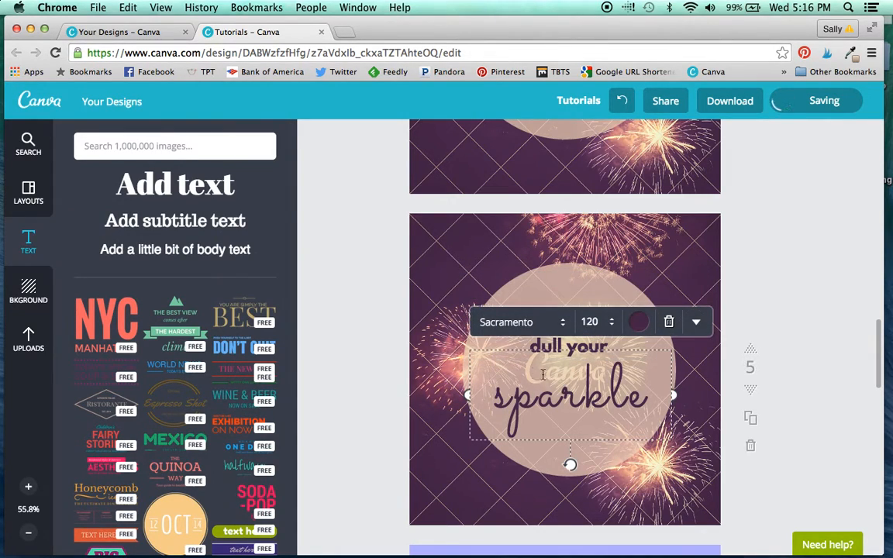
click(807, 384)
Step: Widen the letter spacing of the word "sparkle" on page 5 slightly
click(570, 402)
click(695, 330)
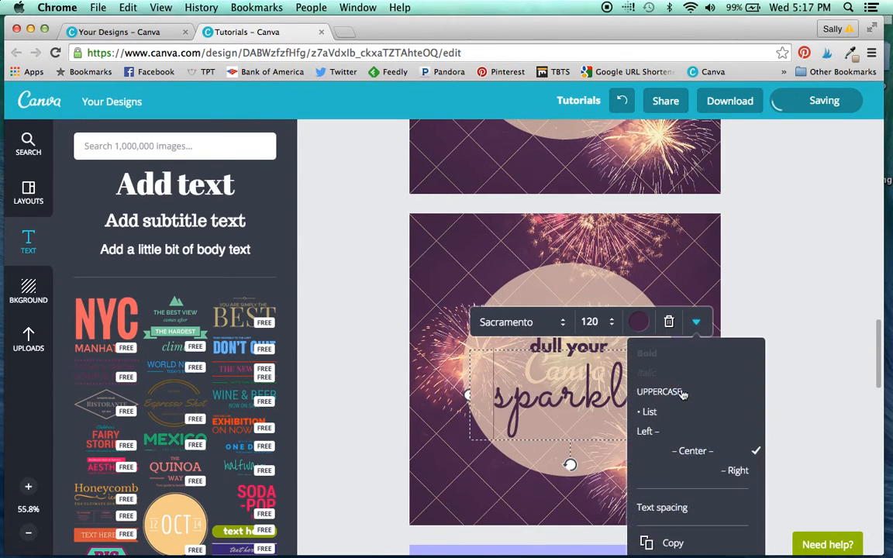
scroll(667, 395, down, 1)
click(664, 467)
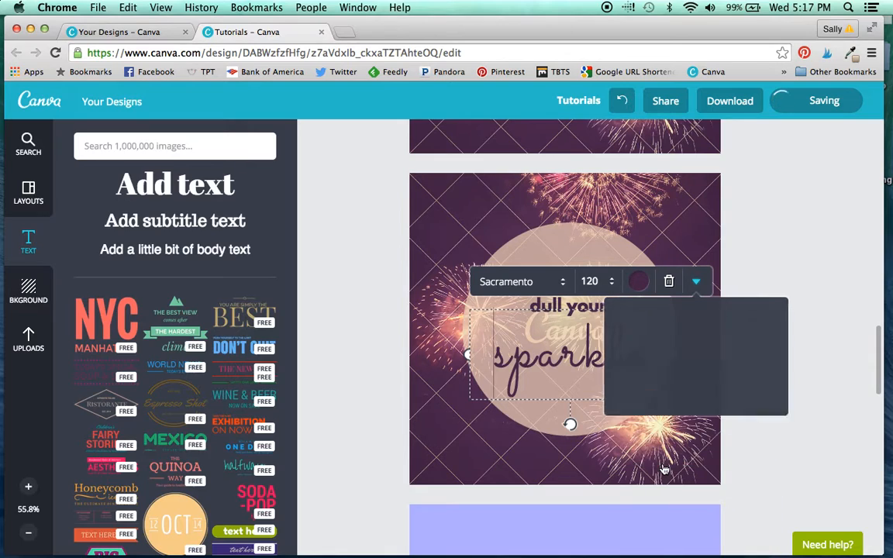
drag(710, 314, 712, 316)
click(859, 297)
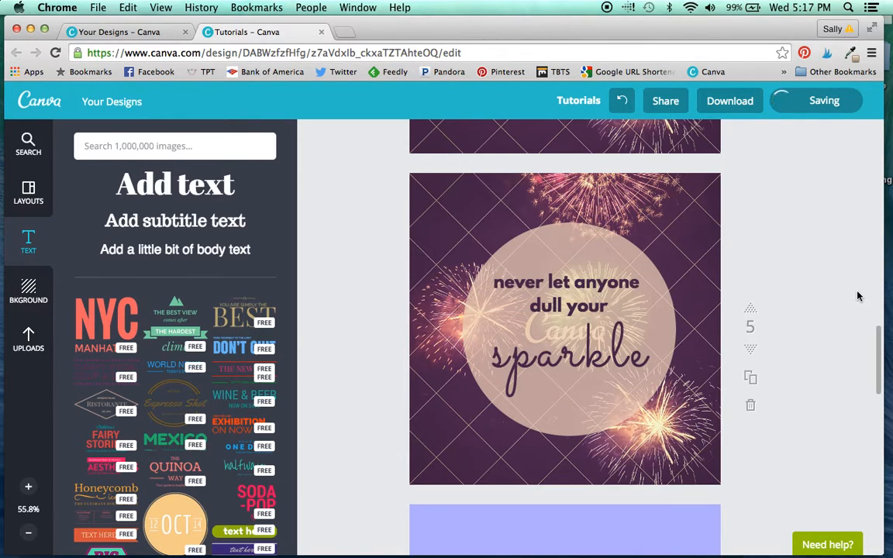
Step: Examine the background colour swatches and the custom colour picker for the plain lavender page 6
scroll(858, 296, up, 1)
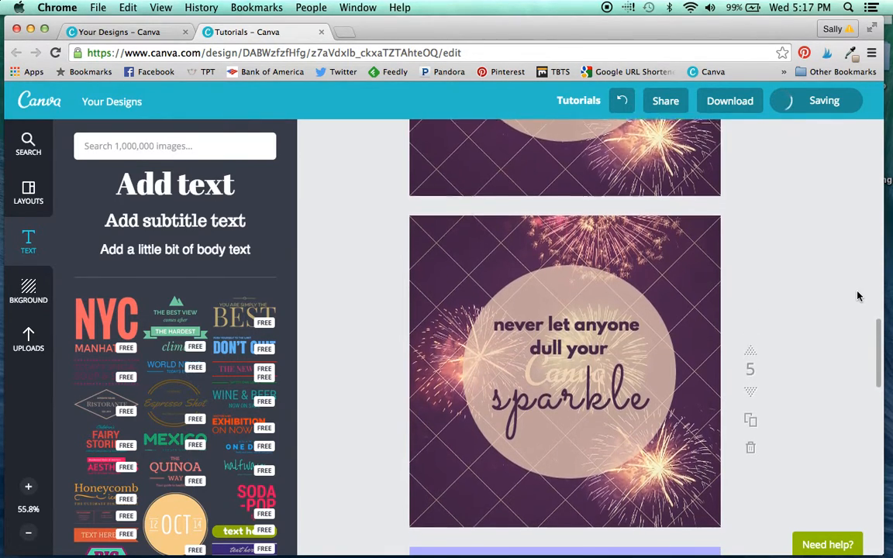
scroll(858, 296, down, 1)
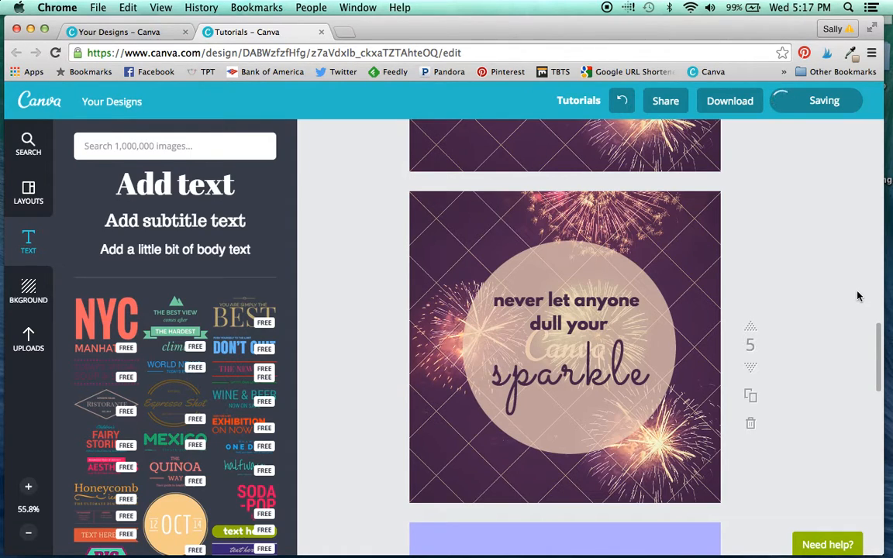
scroll(825, 342, down, 3)
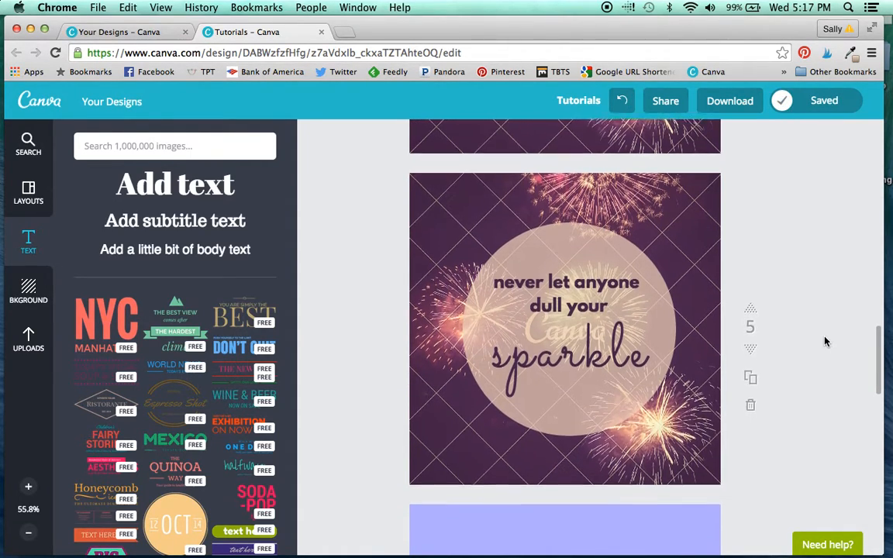
scroll(825, 342, down, 1)
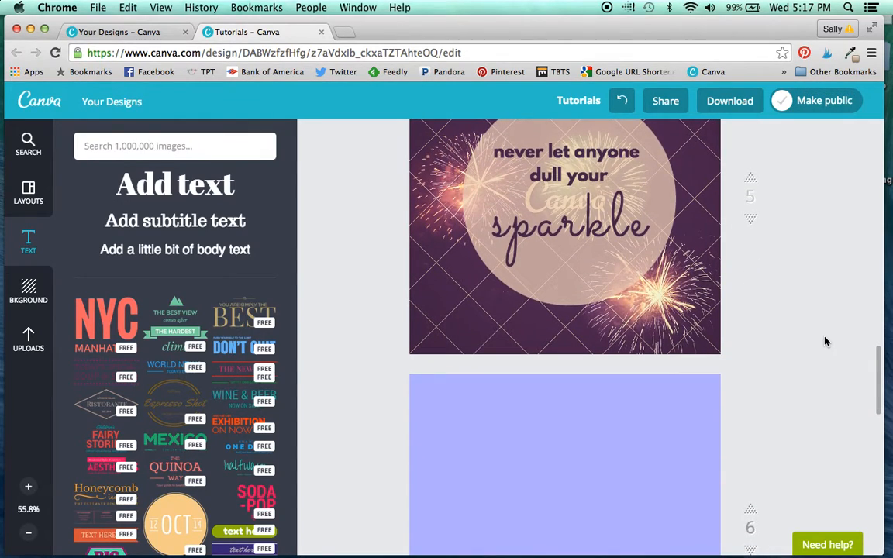
scroll(825, 342, down, 4)
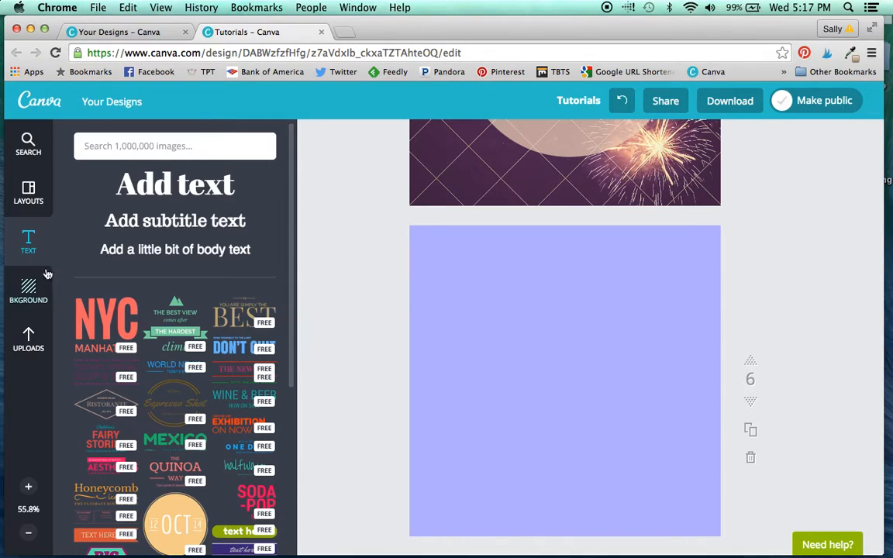
click(28, 289)
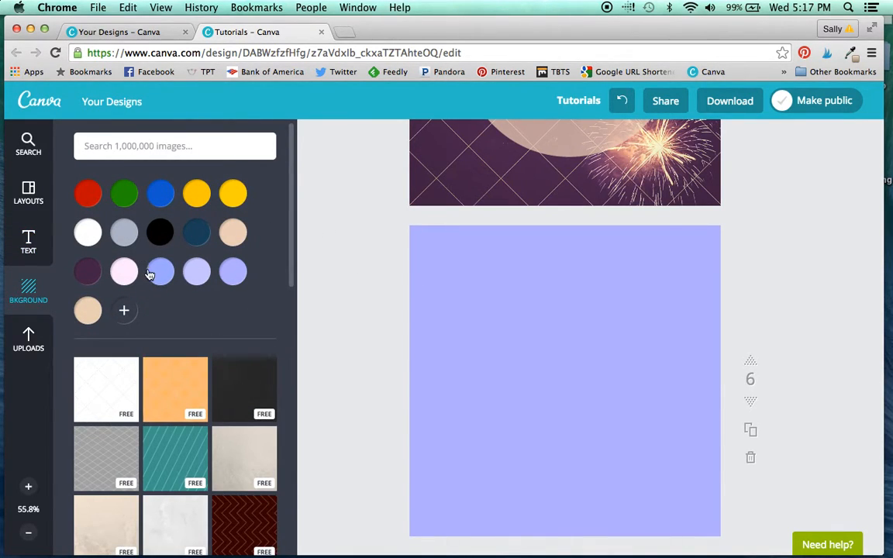
click(122, 311)
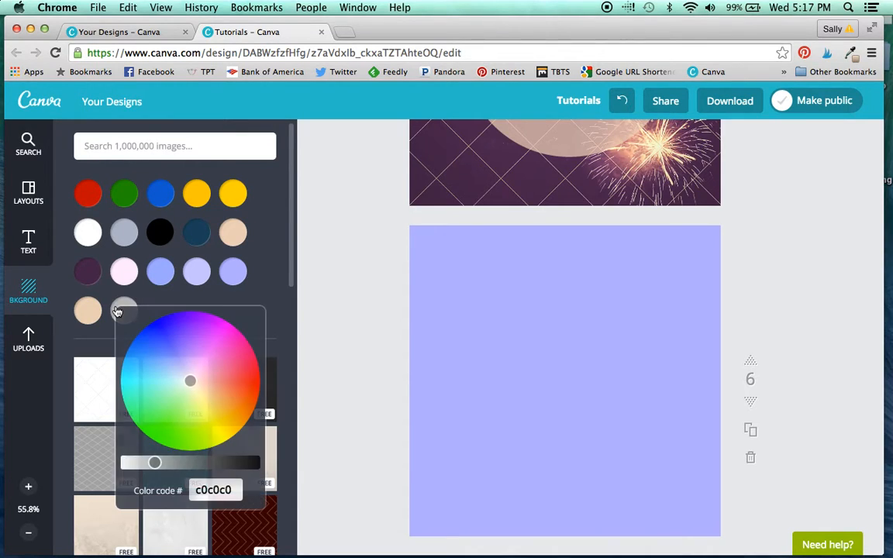
click(325, 303)
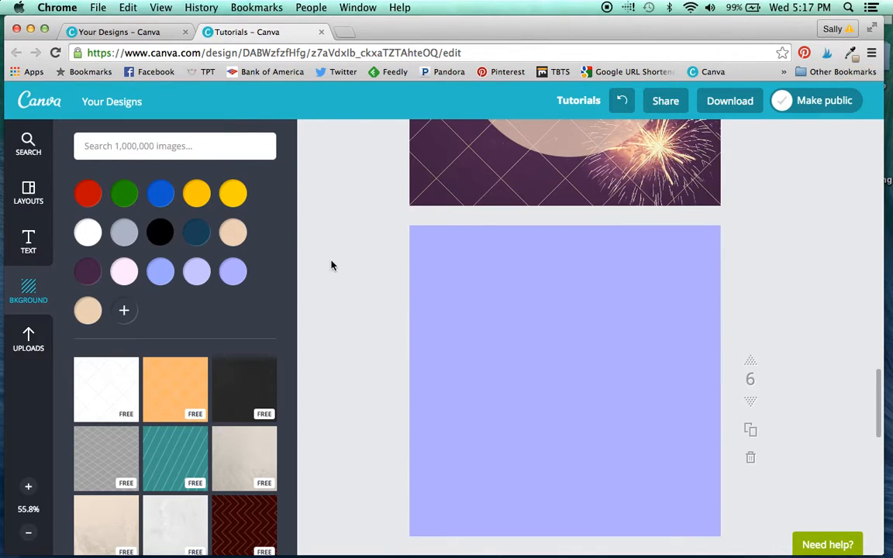
Step: Add the single-image grid to lavender page 6 and narrow it to a full-height strip covering about the right third of the page
click(29, 147)
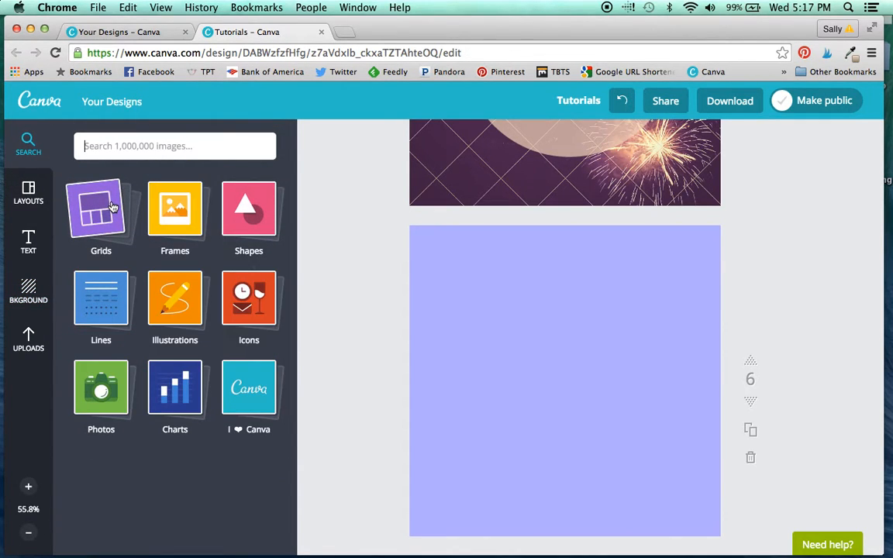
click(99, 208)
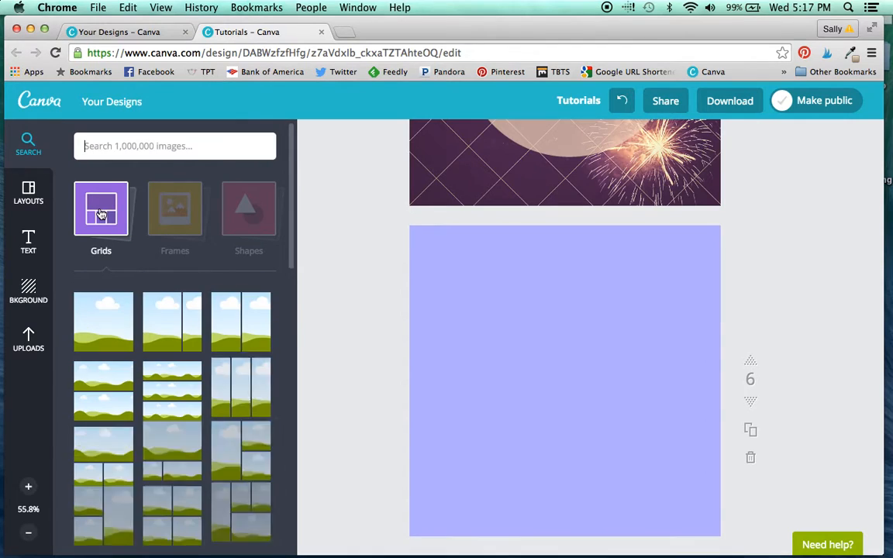
drag(107, 330, 414, 453)
drag(407, 536, 616, 542)
drag(668, 472, 671, 472)
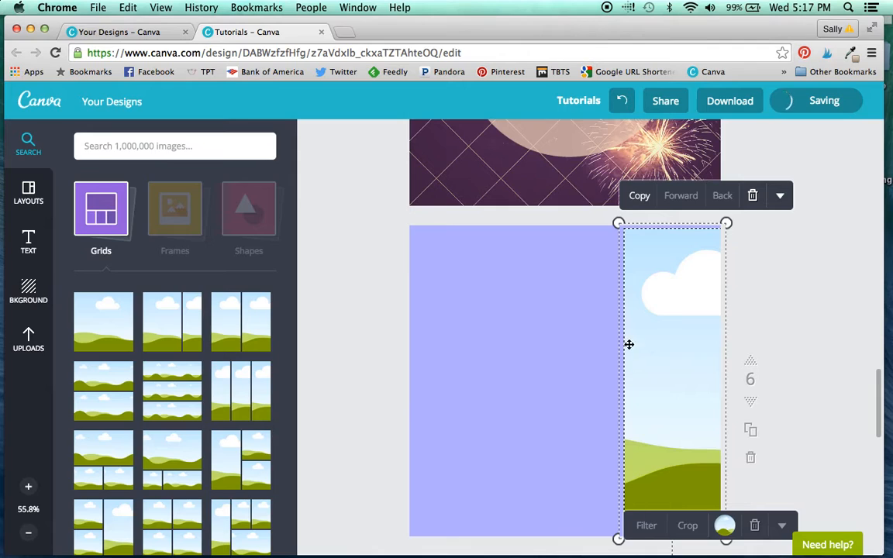
Step: Fine-tune the size and position of the image strip on page 6 so it meets the page's top, bottom and right edges
drag(619, 224, 618, 222)
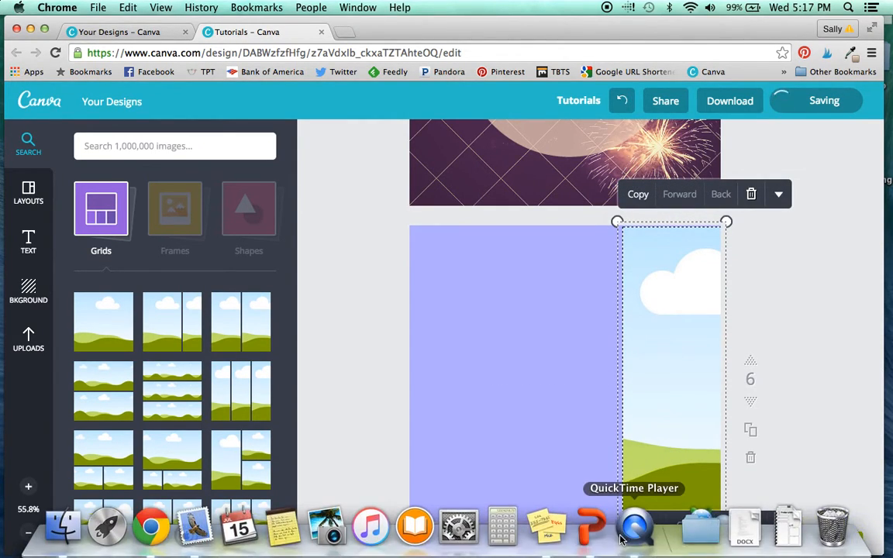
drag(617, 539, 616, 540)
drag(660, 437, 658, 438)
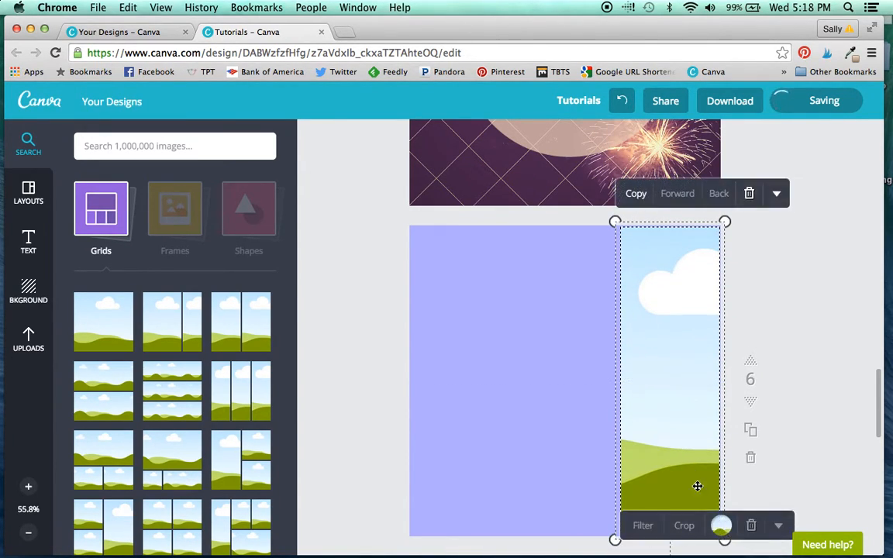
click(863, 405)
click(682, 404)
drag(725, 223, 725, 220)
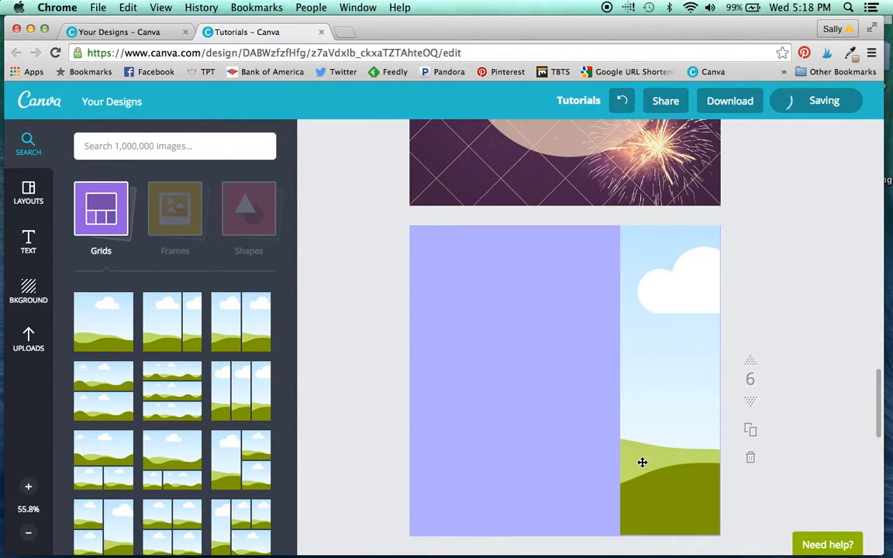
key(Right)
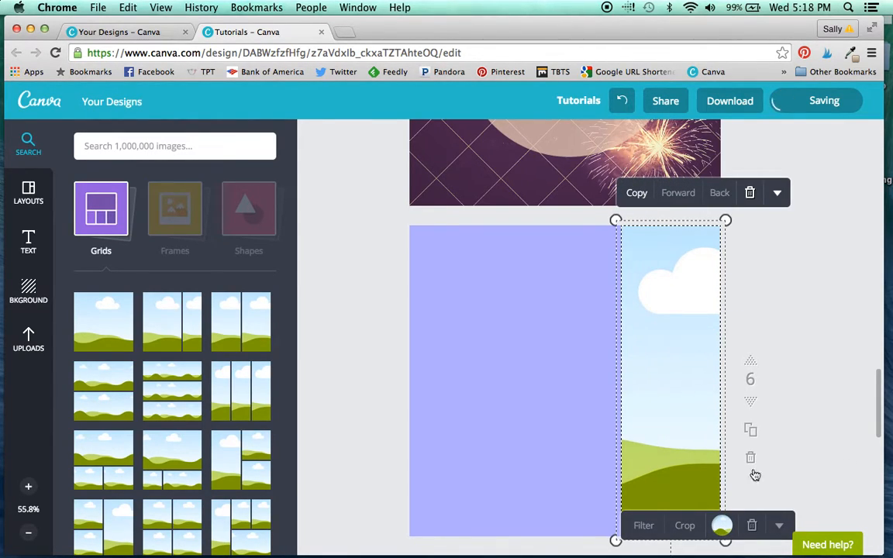
click(803, 447)
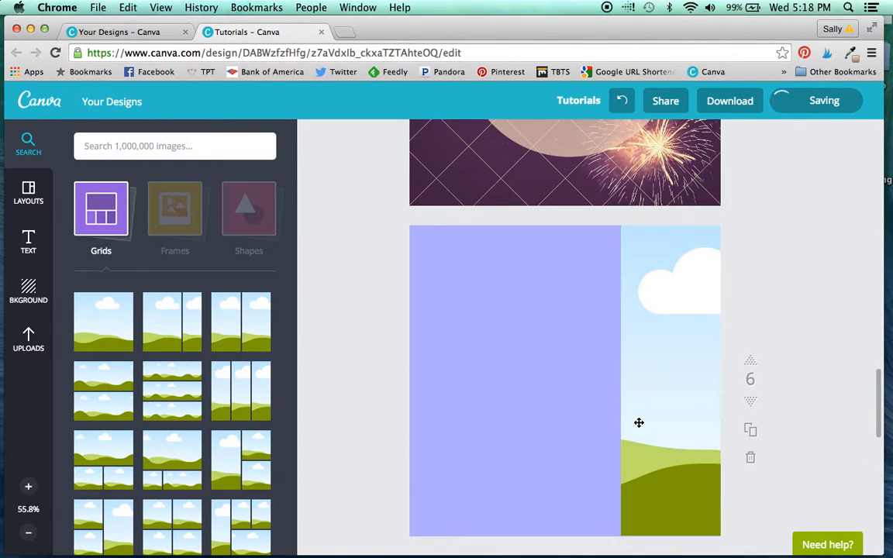
Step: Search the image library for "road" and fill the strip on page 6 with the free photo of a straight road under blue sky
click(199, 149)
scroll(339, 271, down, 2)
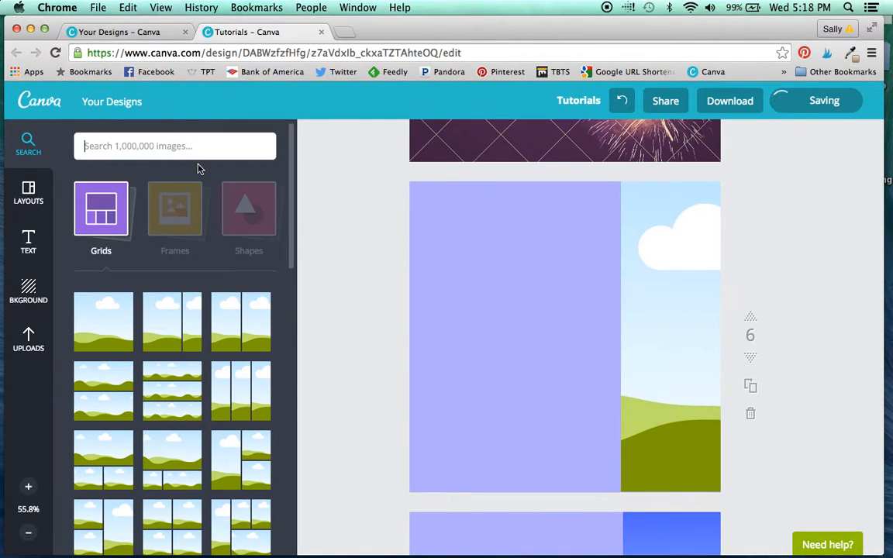
text(road)
key(Return)
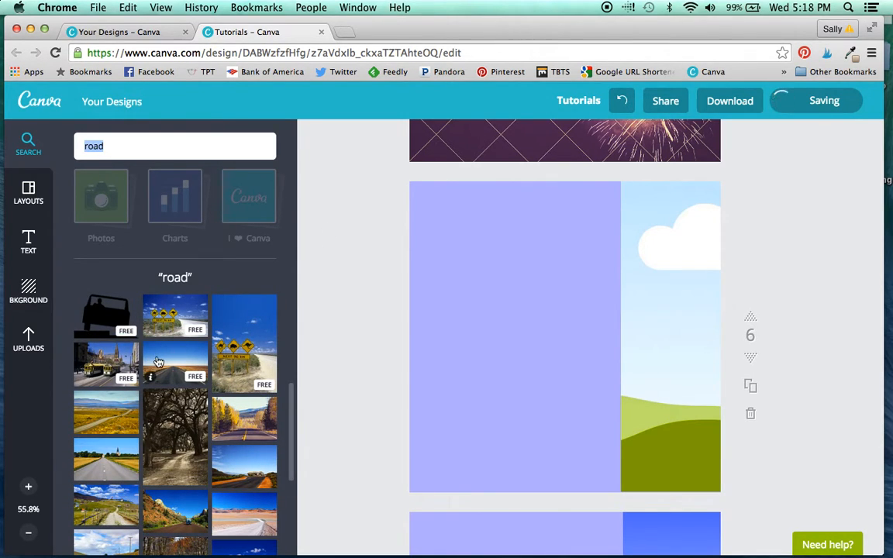
drag(158, 363, 652, 313)
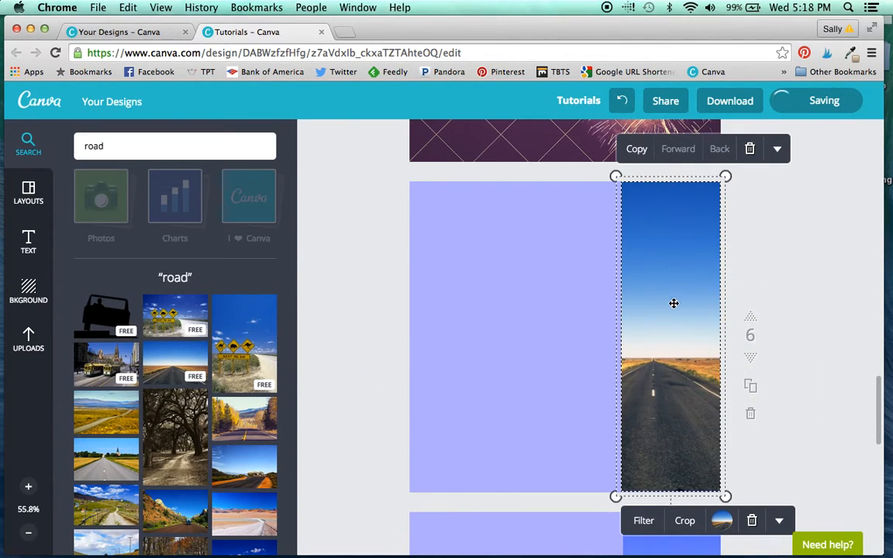
click(780, 260)
Step: Set the Tint of the road photo on page 6 to +100 in the advanced filter options
scroll(781, 261, down, 1)
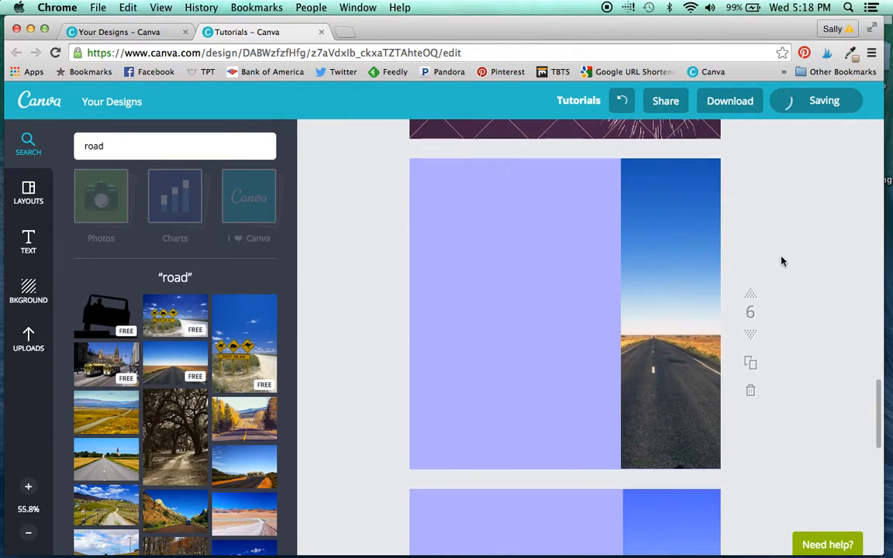
scroll(782, 261, down, 3)
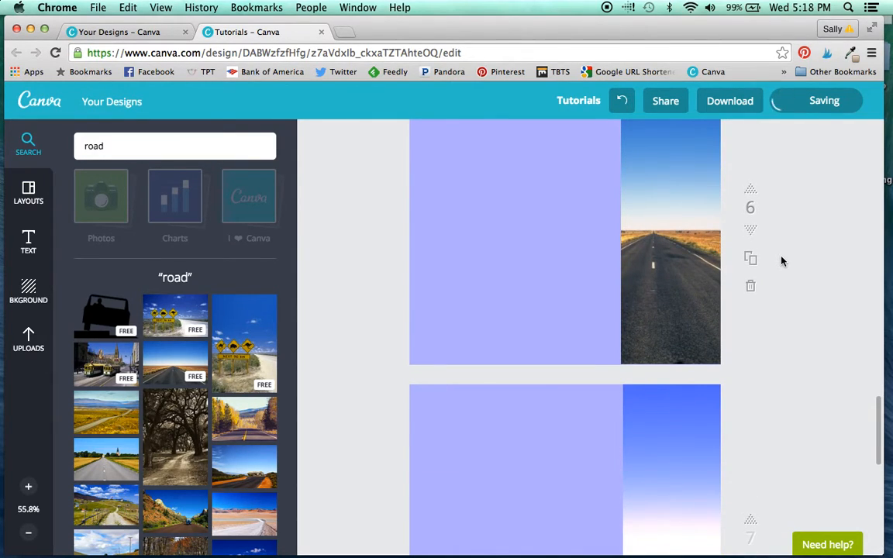
scroll(782, 261, up, 1)
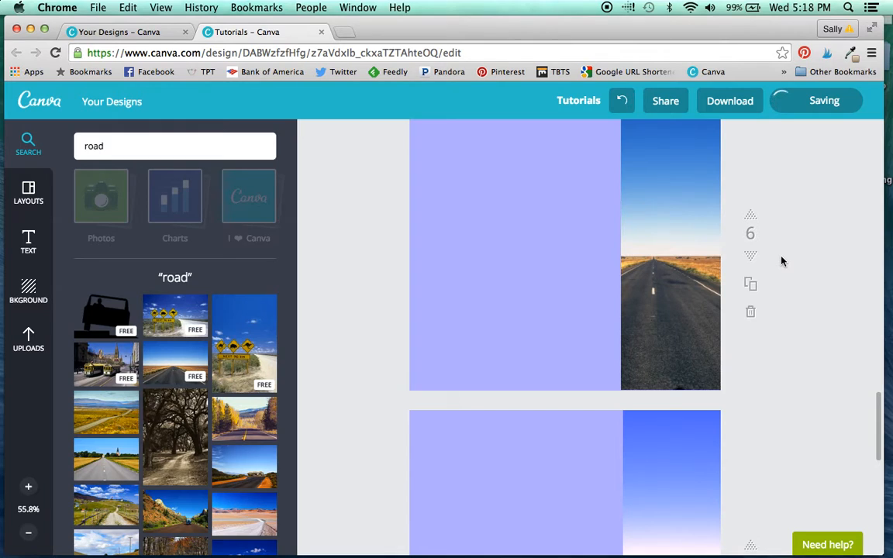
scroll(781, 262, down, 4)
scroll(782, 262, up, 5)
scroll(782, 261, up, 2)
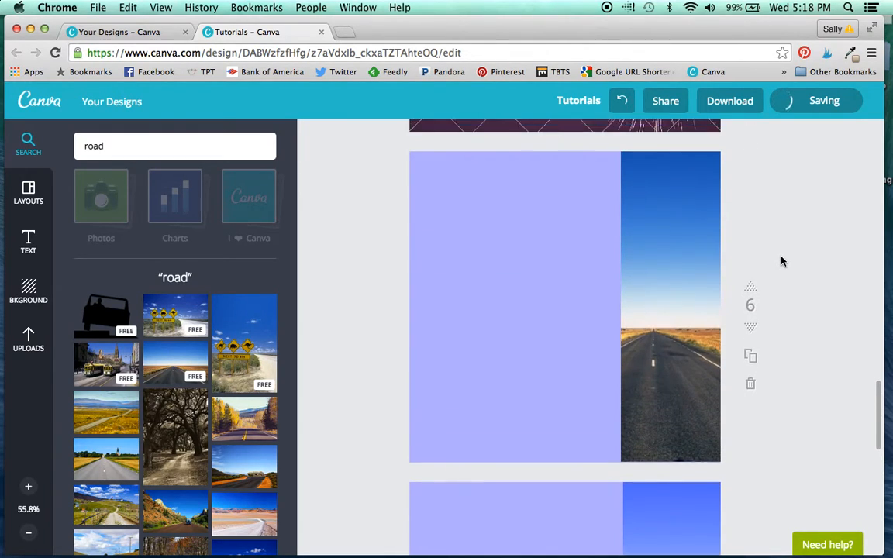
click(671, 267)
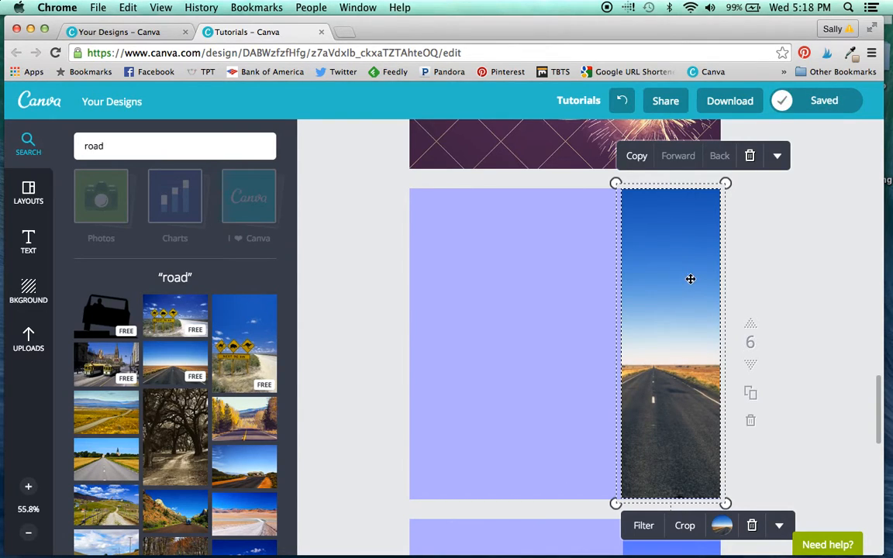
click(640, 527)
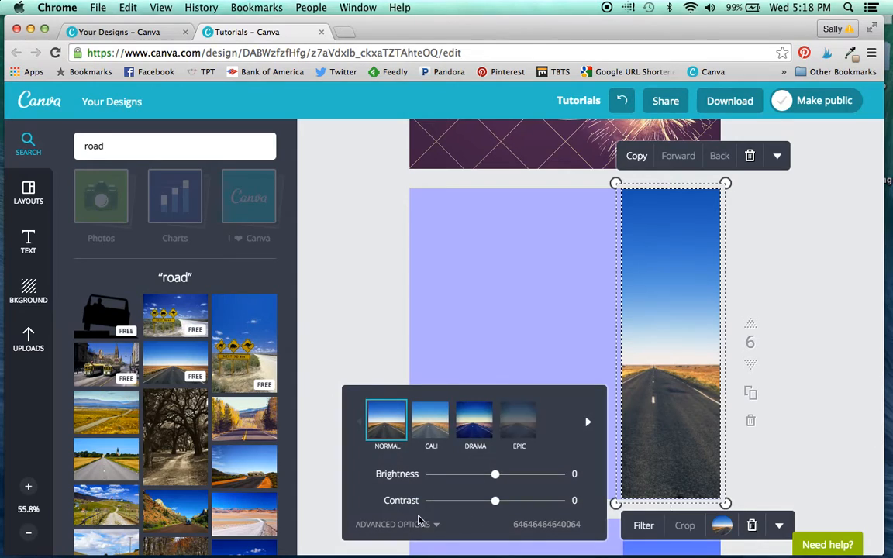
click(421, 524)
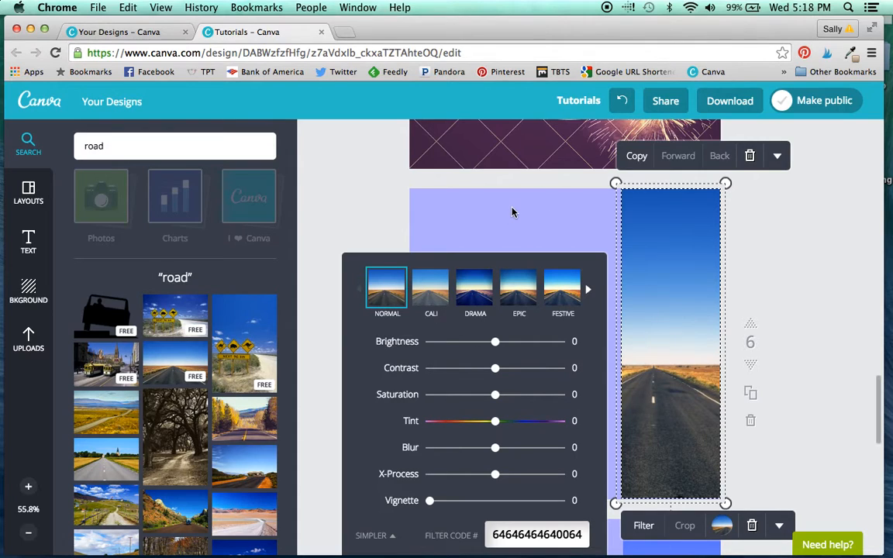
drag(496, 429, 565, 430)
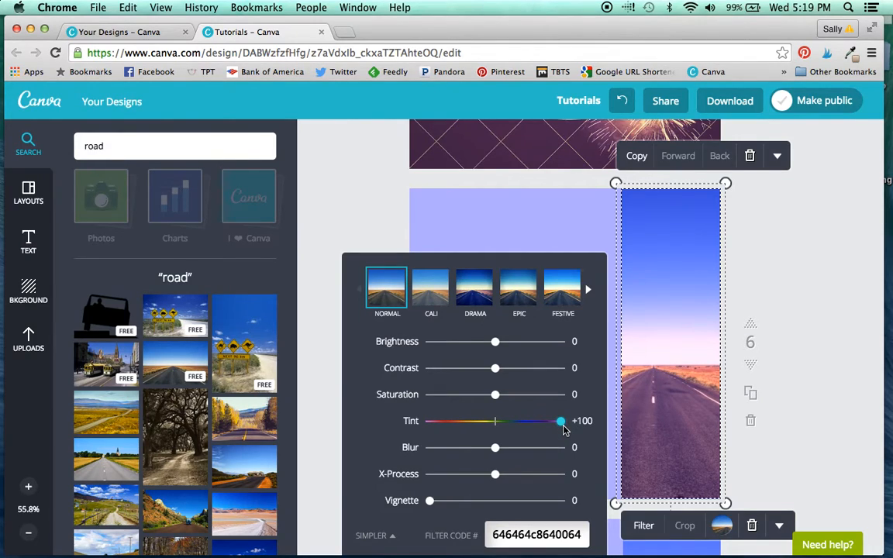
click(813, 389)
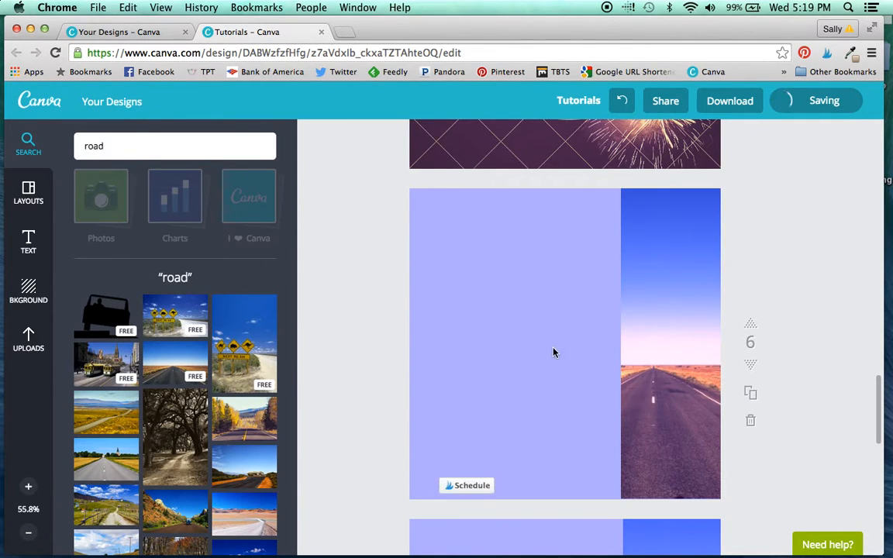
Step: Add a heading text box to the lavender area of page 7 and view its additional formatting options
scroll(835, 440, down, 5)
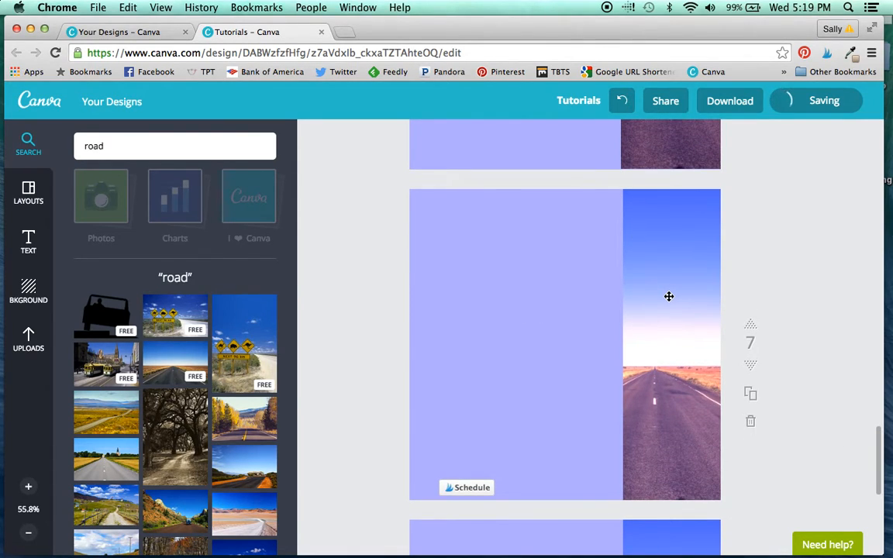
click(30, 232)
drag(183, 182, 516, 320)
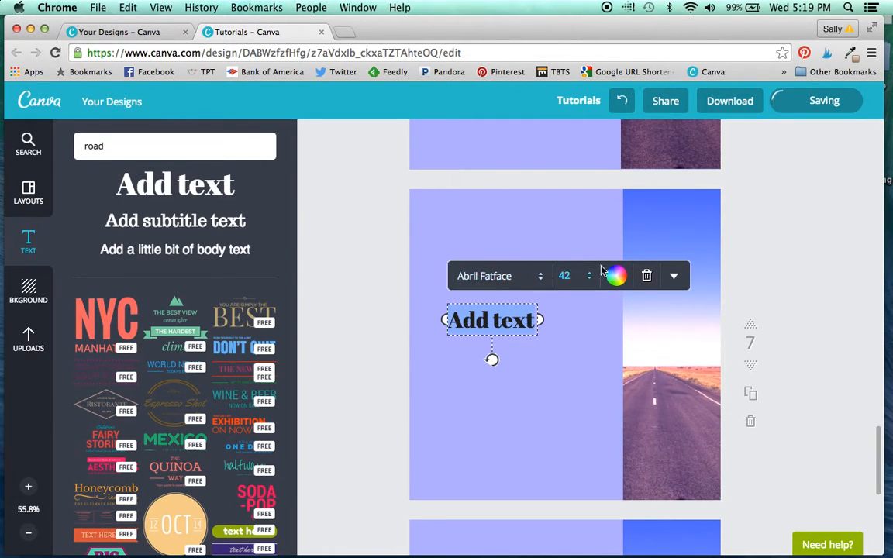
click(682, 279)
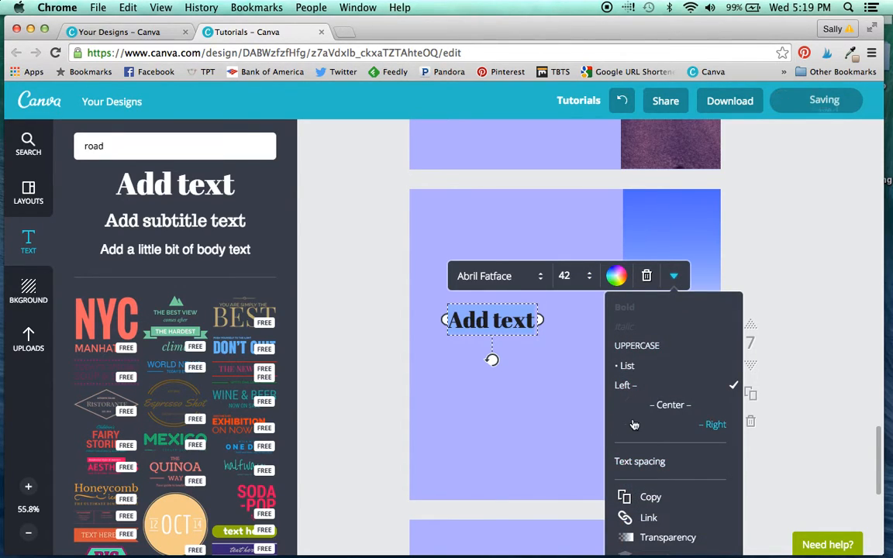
scroll(634, 421, down, 2)
click(348, 332)
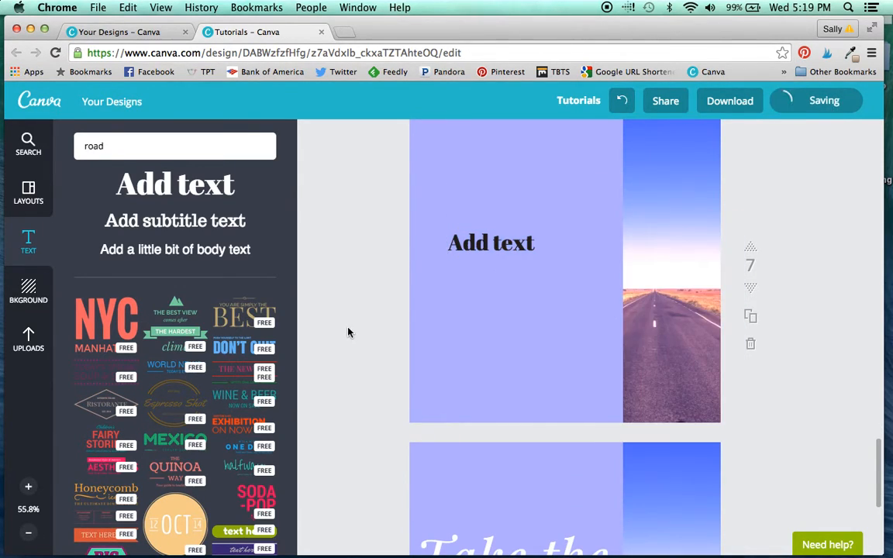
Step: Examine the finished page 8 with the text "Take the road less traveled" beside the tinted road photo
scroll(380, 363, down, 5)
scroll(379, 362, down, 1)
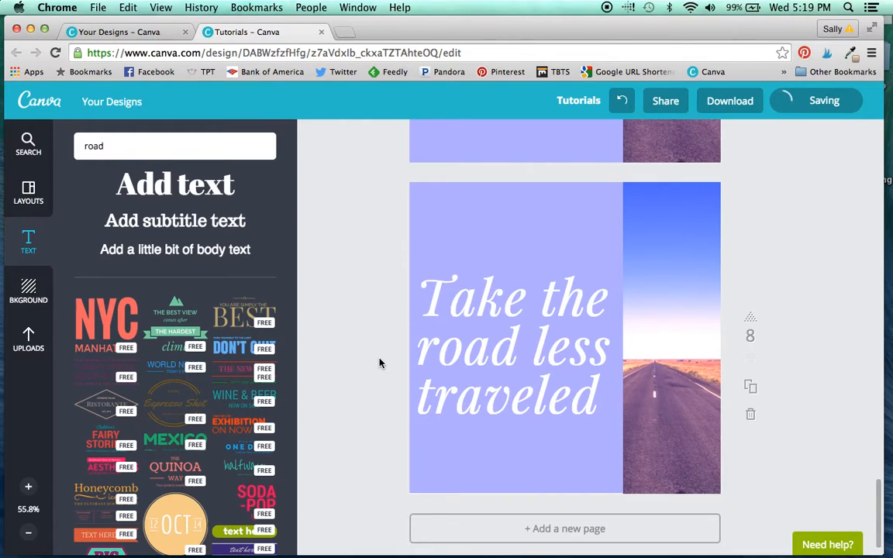
scroll(380, 363, up, 3)
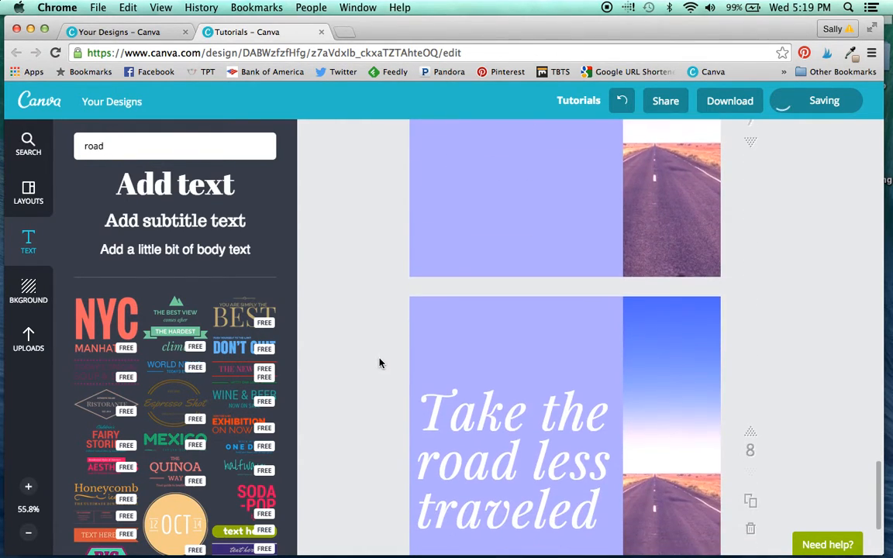
scroll(379, 363, down, 1)
scroll(379, 363, down, 1)
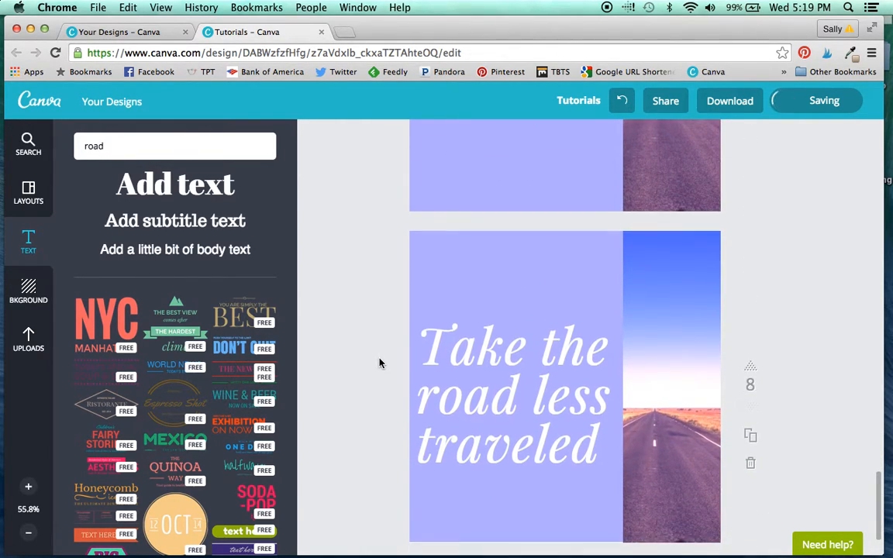